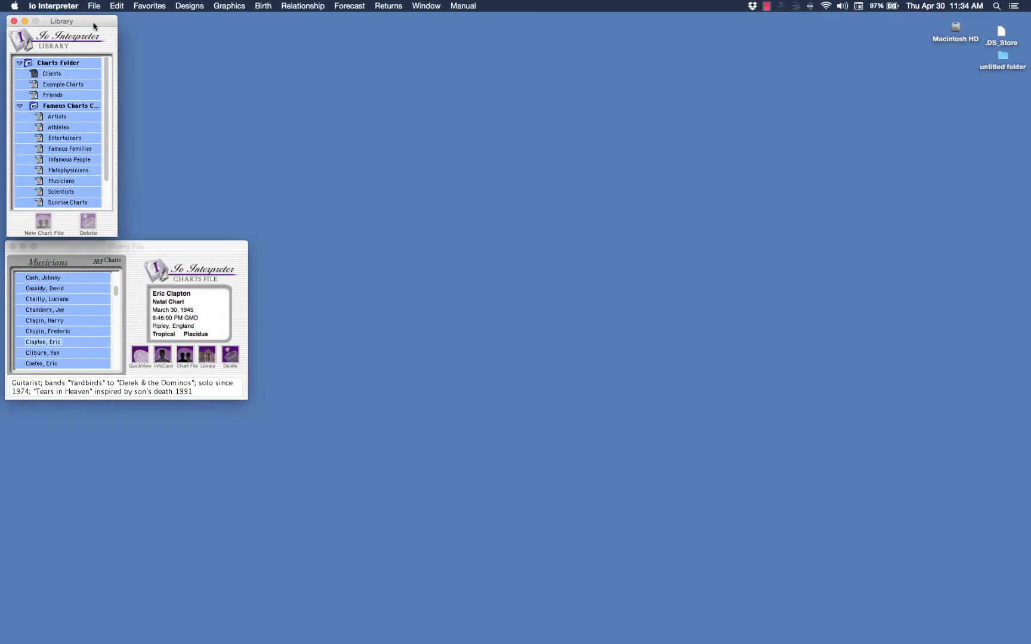
- Generate a Solar Return interpretation for Eric Clapton's natal chart and move the report window clear of the other windows
drag(214, 243, 215, 244)
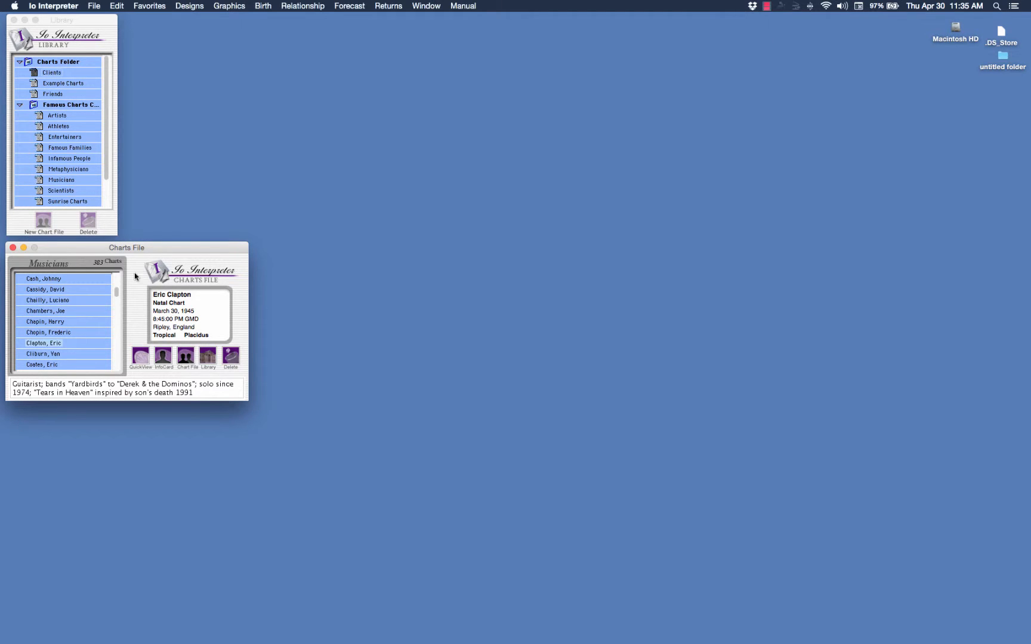
click(388, 6)
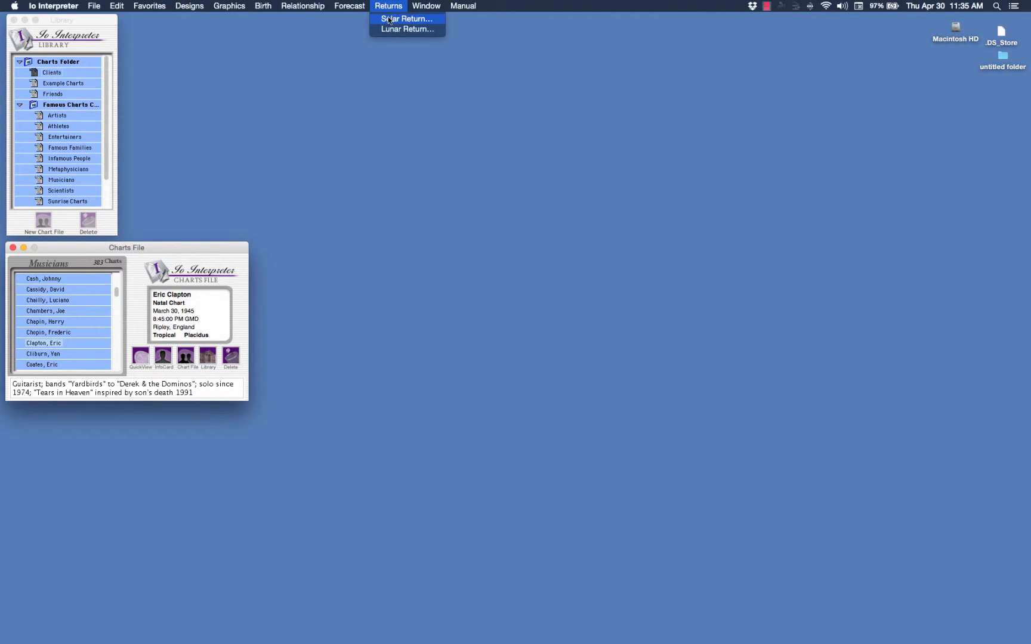
click(389, 20)
drag(283, 22, 297, 19)
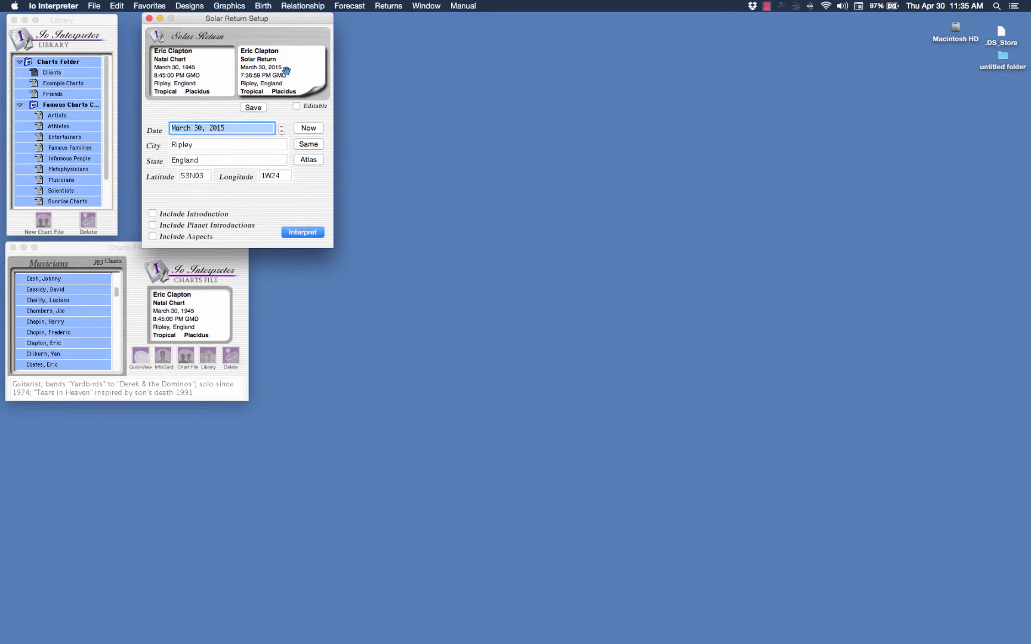
click(304, 232)
drag(246, 31, 821, 100)
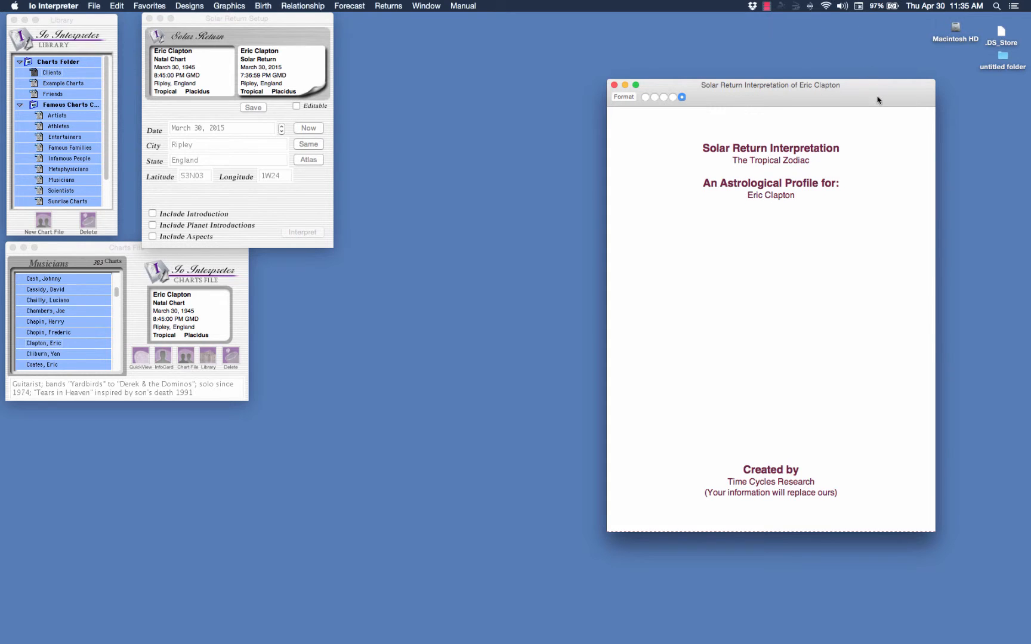
drag(880, 101, 903, 104)
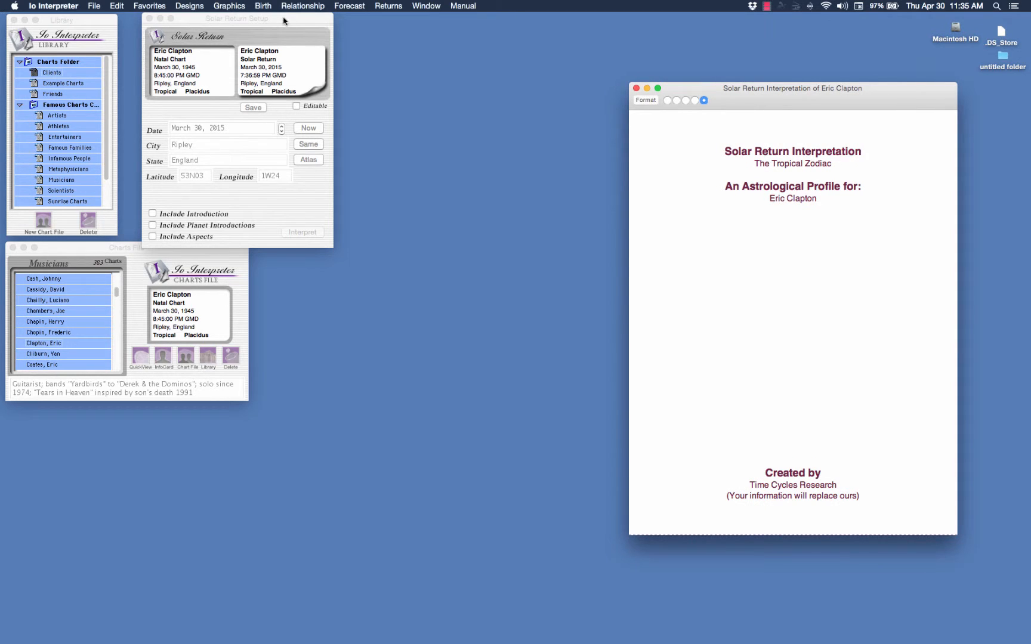
- Create a Solar Return Cover Page for Eric Clapton's solar return and arrange it side by side with the interpretation report
drag(294, 18, 276, 18)
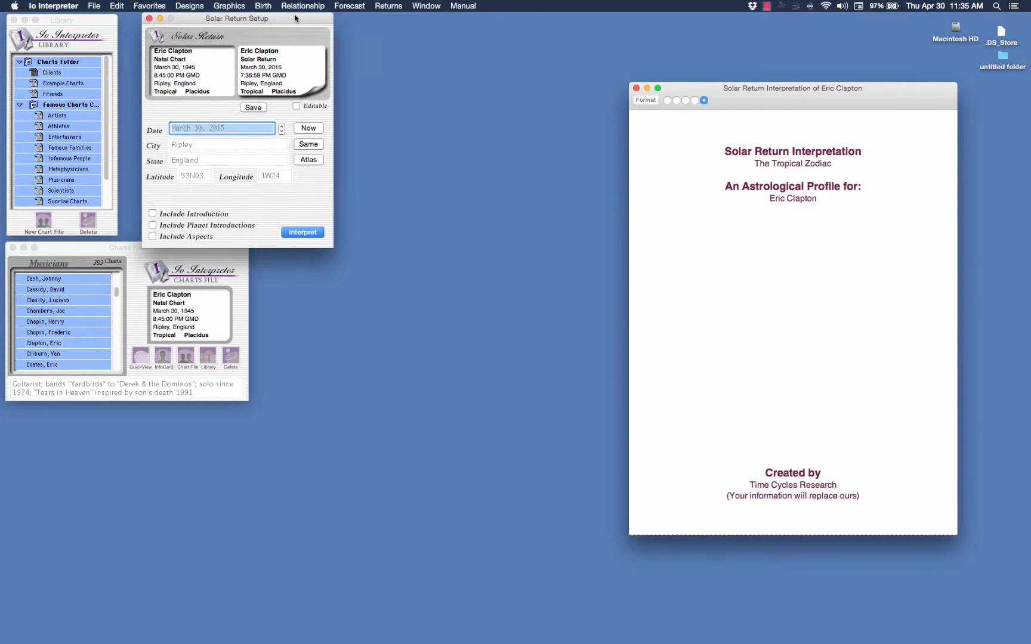
click(190, 6)
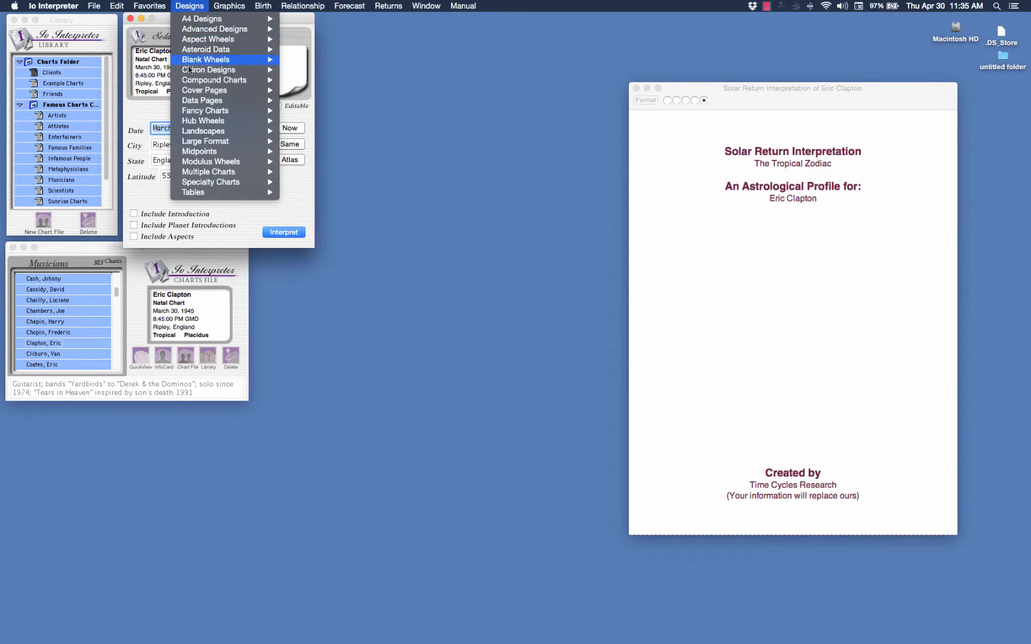
mouse_move(198, 90)
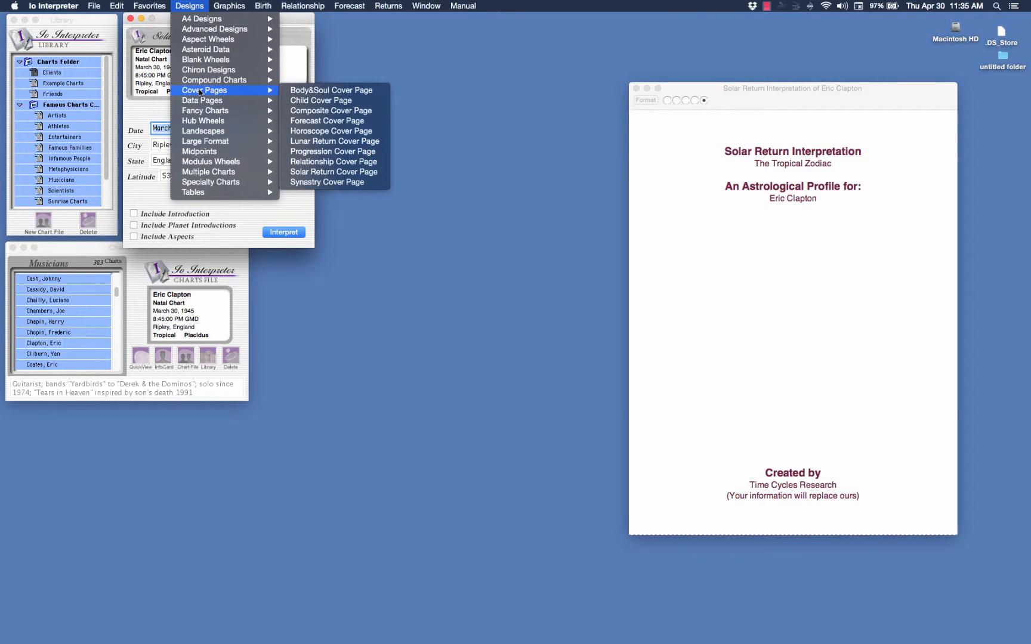
click(317, 171)
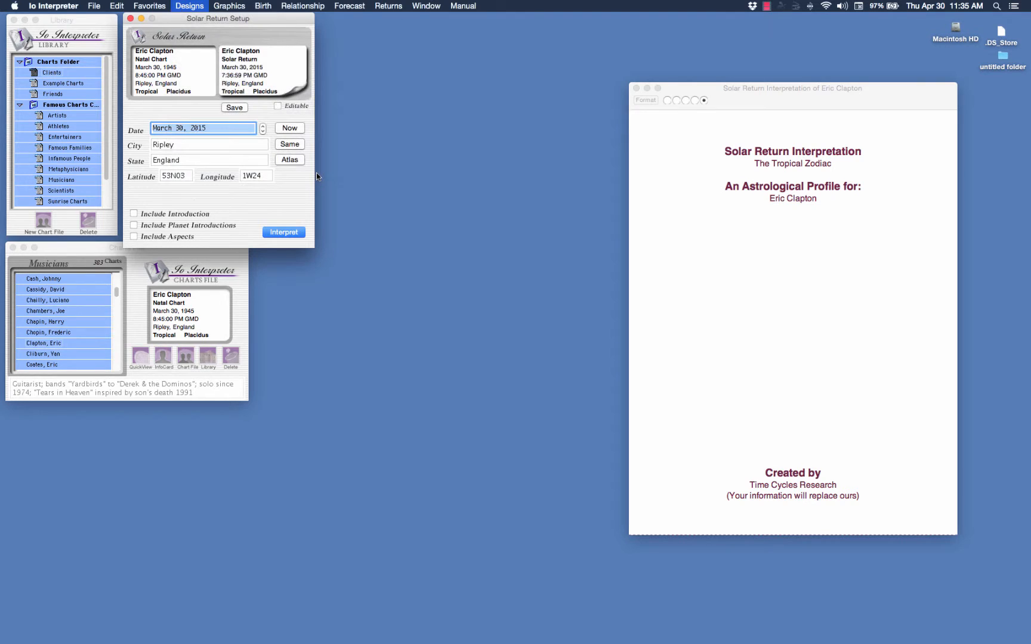
drag(295, 72, 500, 116)
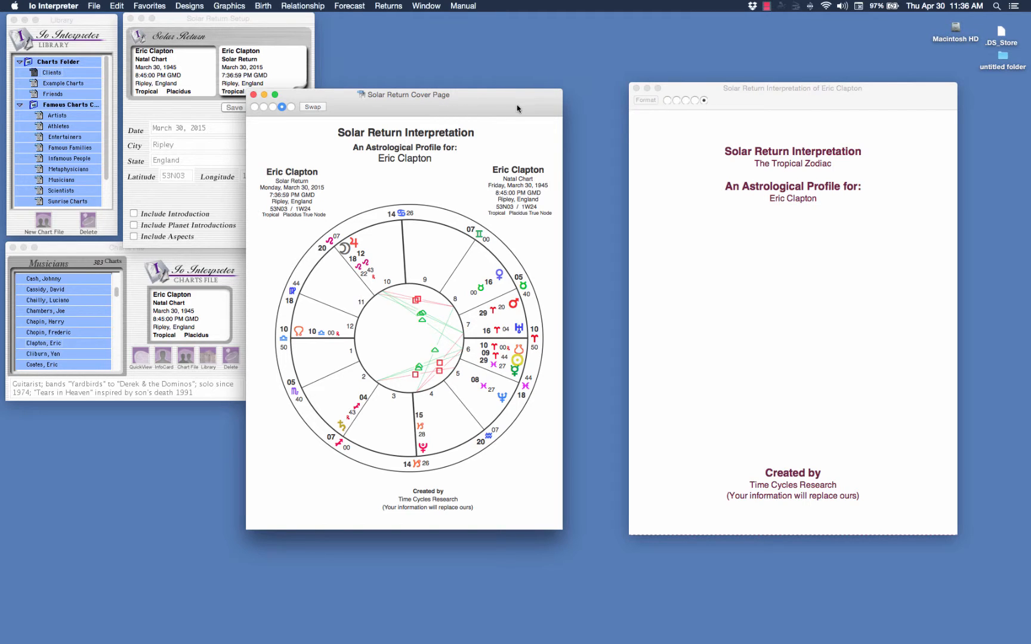
mouse_move(515, 106)
mouse_down()
mouse_move(529, 106)
mouse_move(515, 111)
mouse_up()
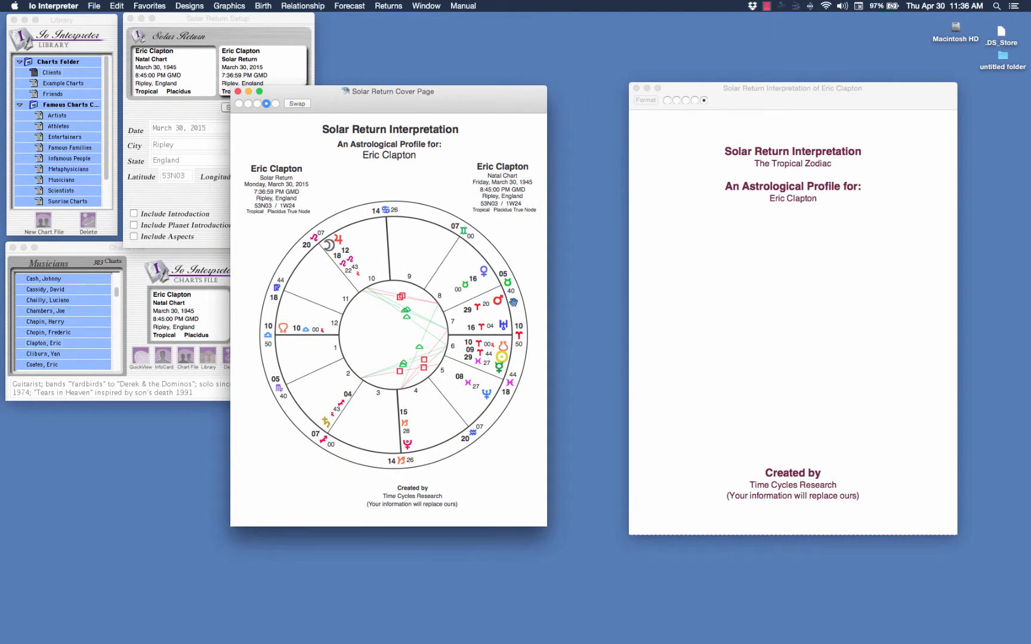
drag(876, 100, 813, 101)
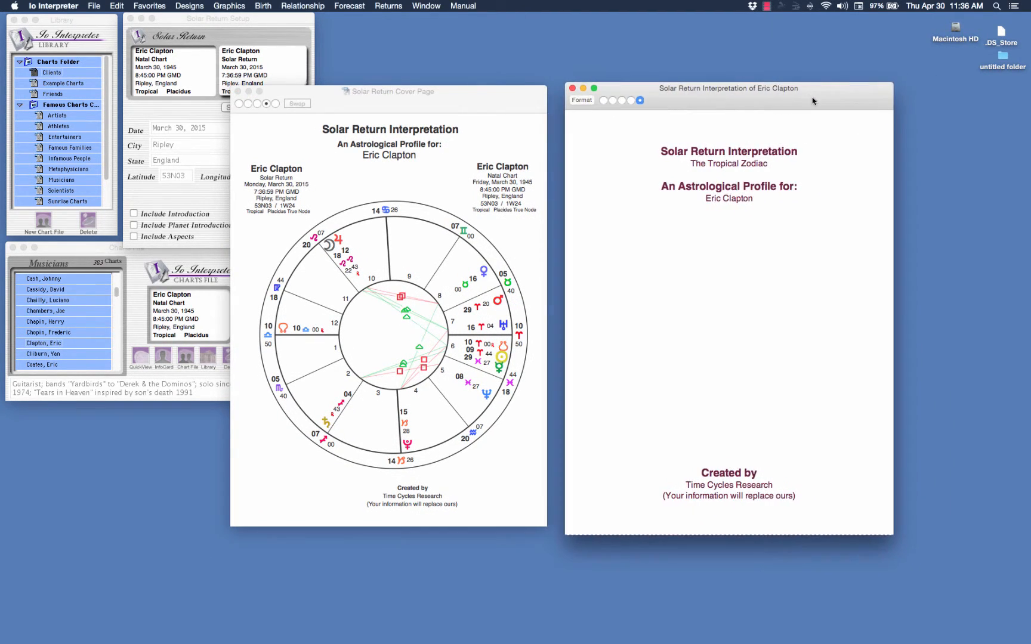
- Save the interpretation report to the Desktop as rich text (RTF) and close its window
click(94, 6)
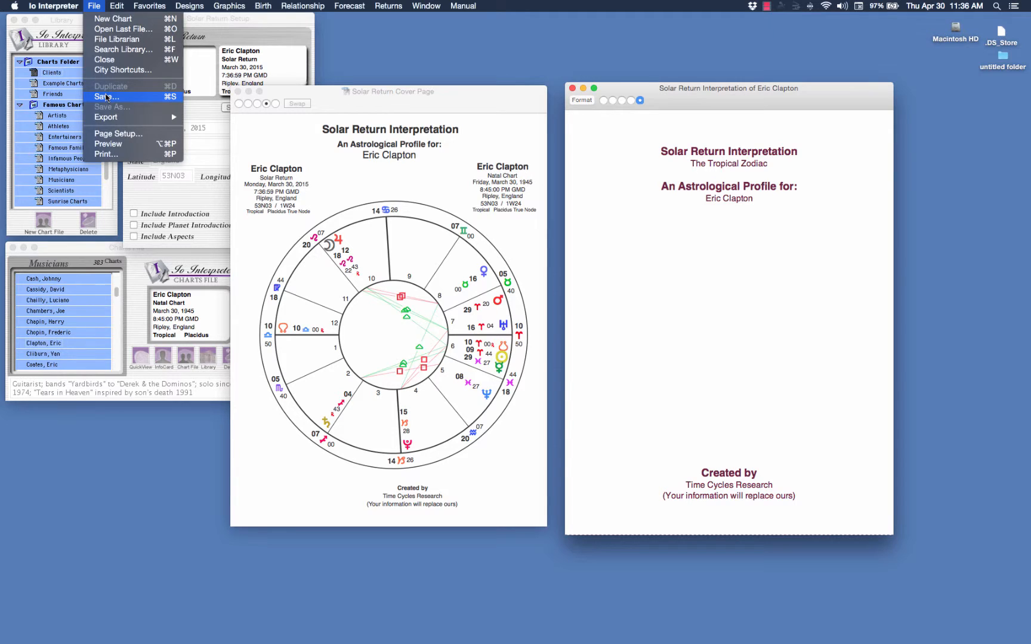
click(106, 97)
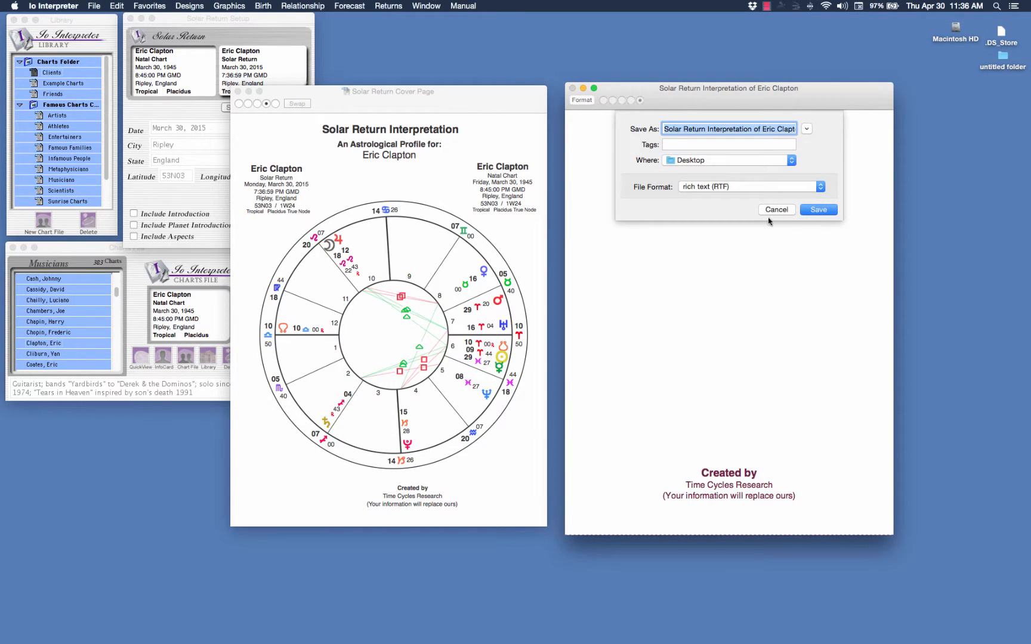
click(822, 188)
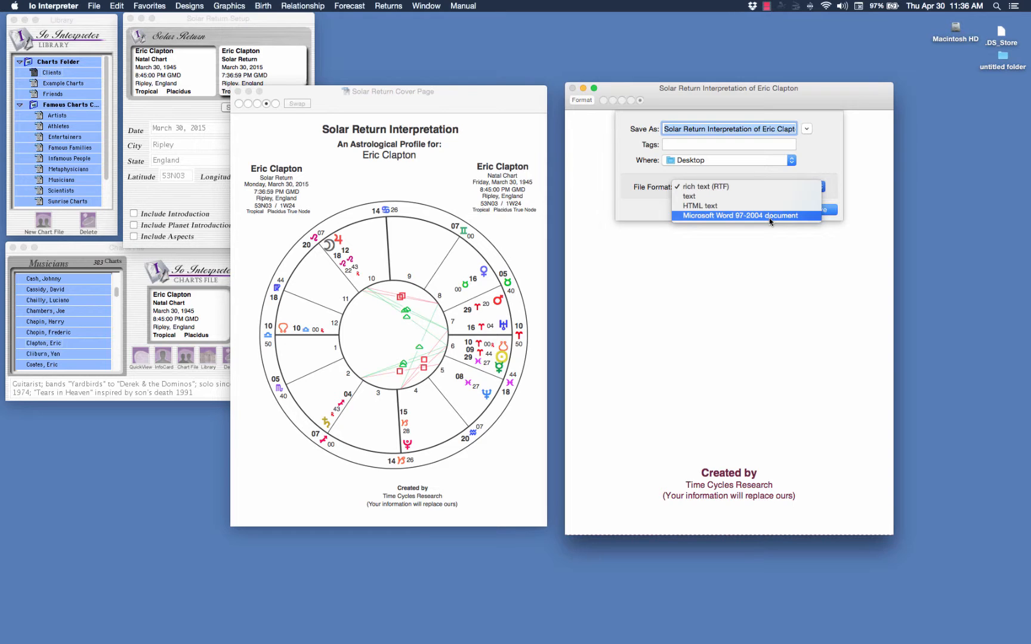
click(712, 187)
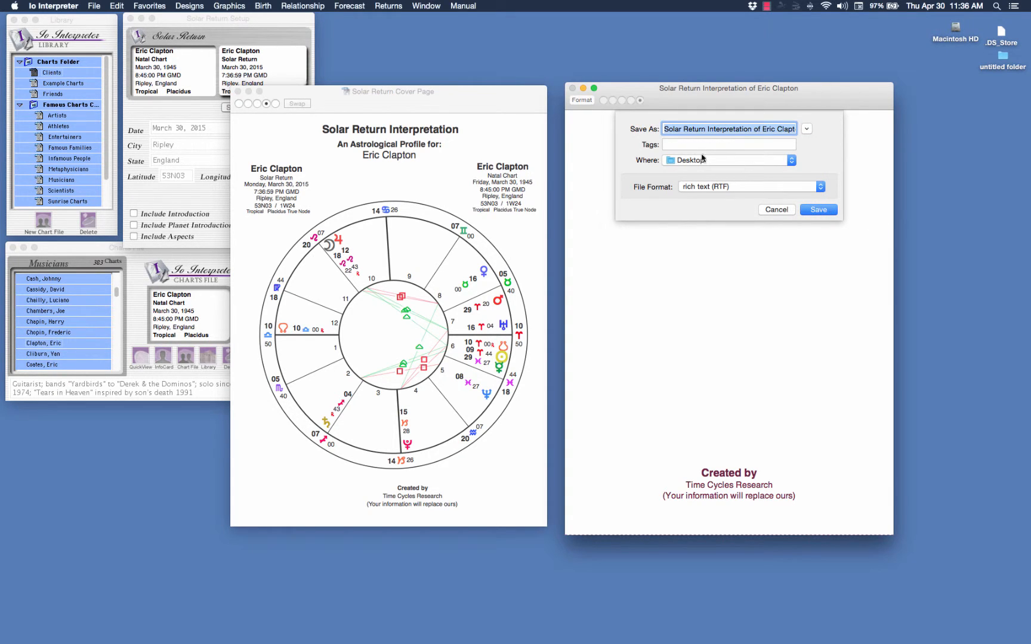
click(826, 211)
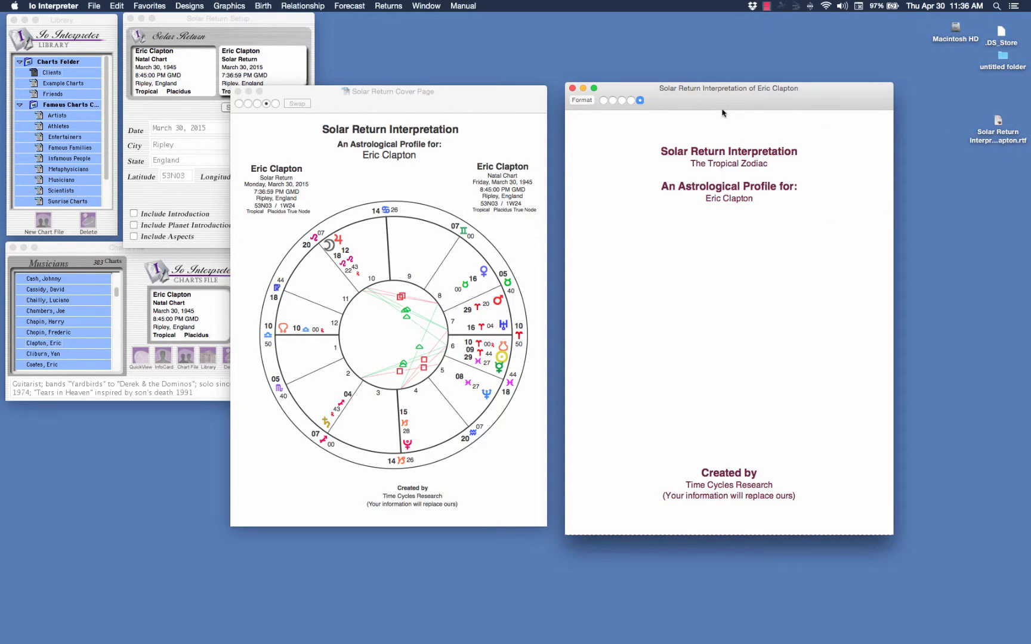
drag(722, 112, 740, 112)
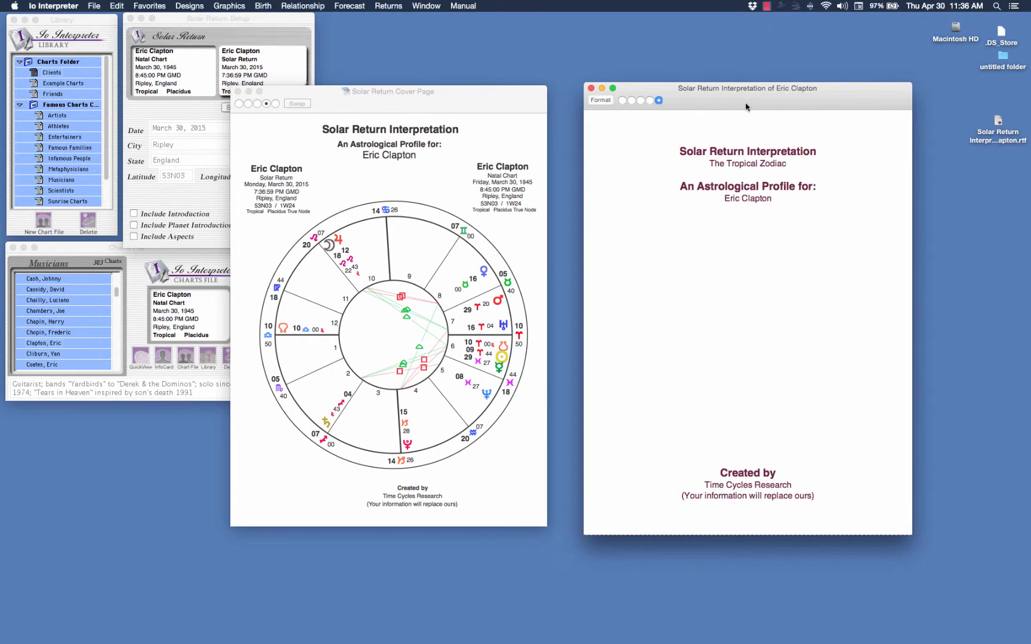
click(588, 89)
- Delete the "An Astrological Profile for" name block and the "Solar Return Interpretation" title from the cover page
drag(479, 97, 633, 97)
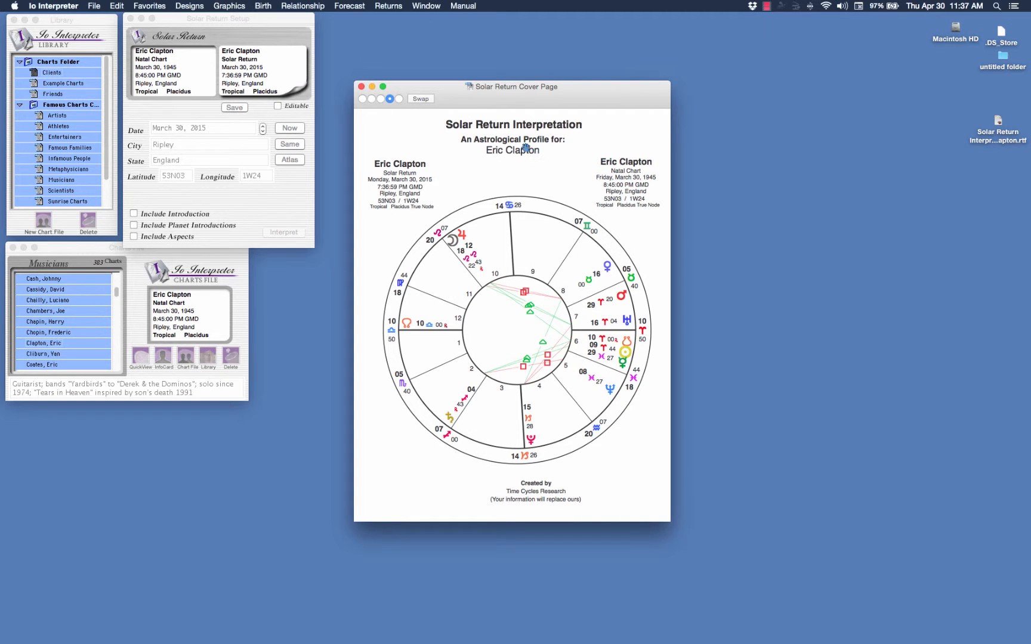
click(229, 6)
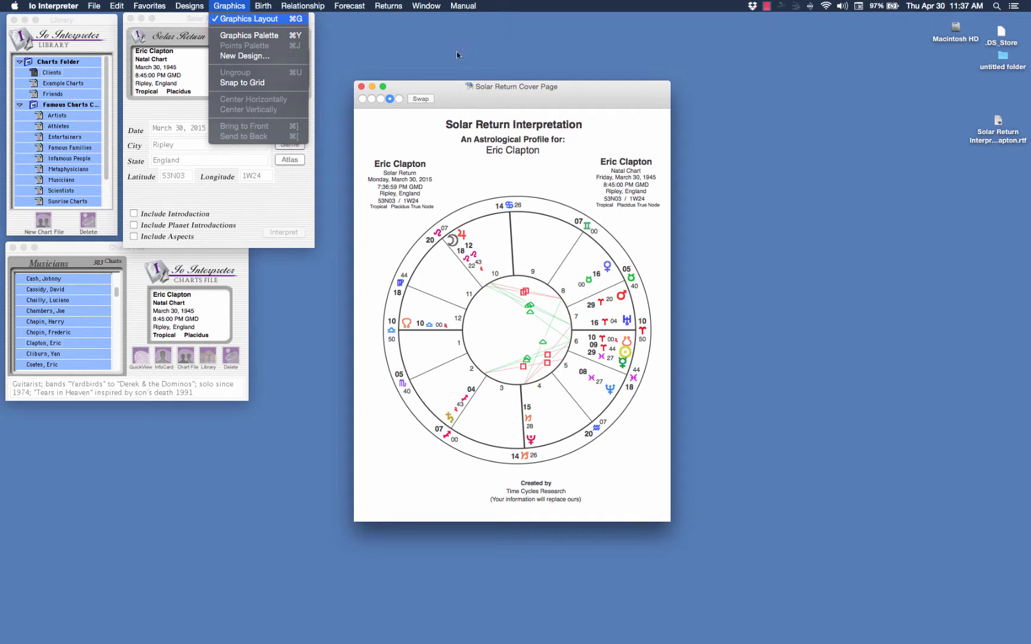
click(532, 140)
click(512, 143)
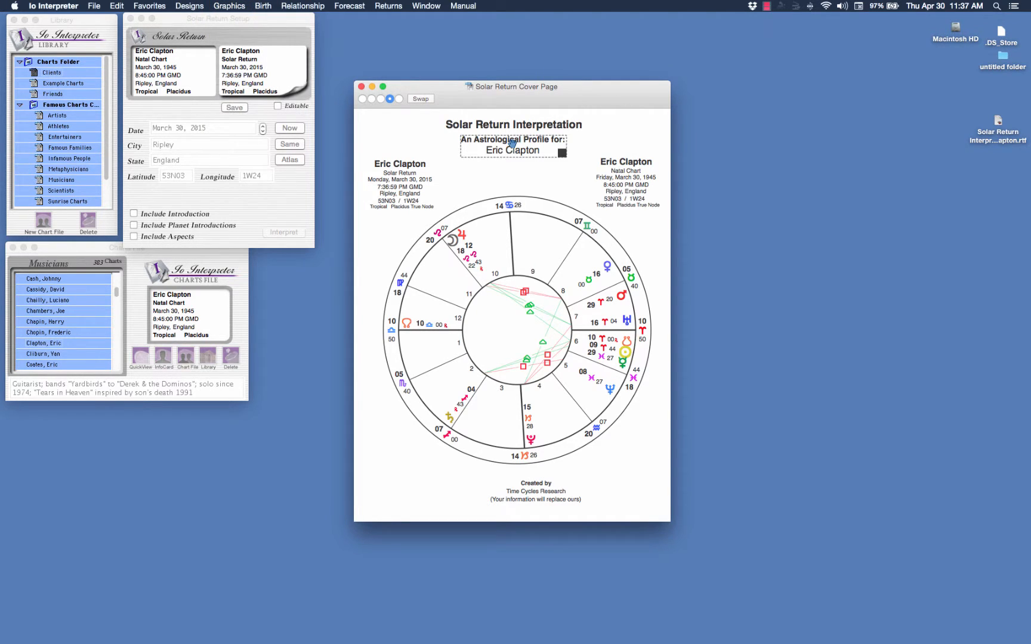
key(BackSpace)
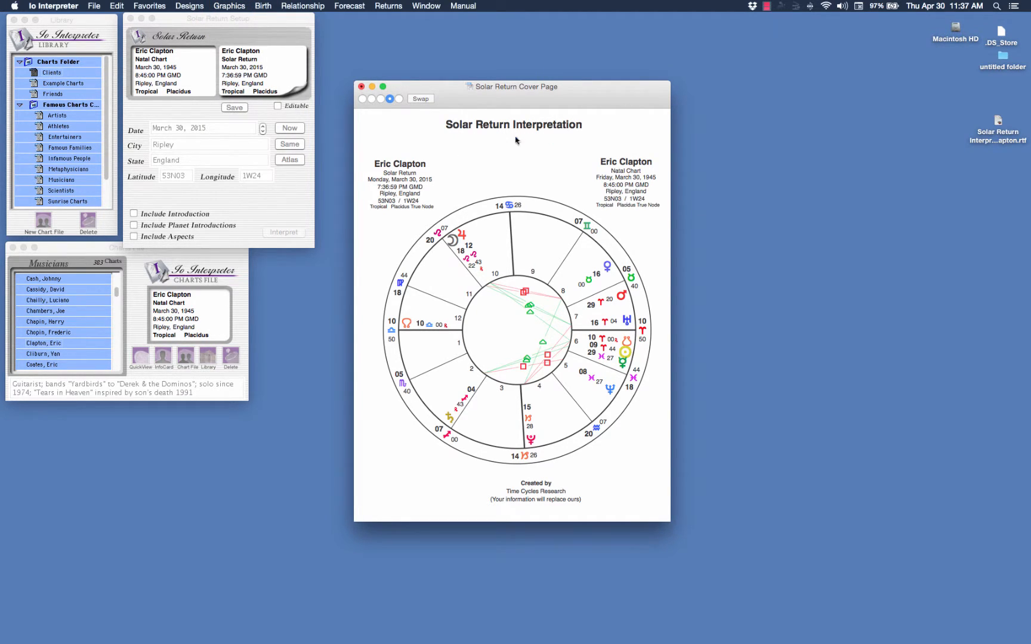
click(513, 128)
key(BackSpace)
- Delete the natal and solar return data blocks and the "Created by" block, keeping only the chart wheel
click(645, 174)
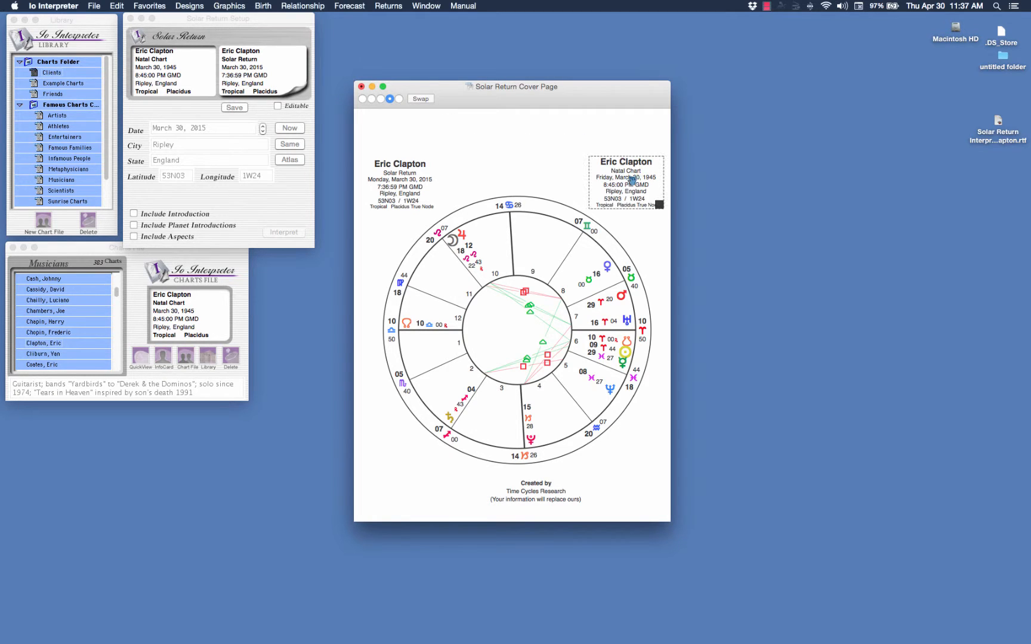
key(BackSpace)
click(404, 189)
key(BackSpace)
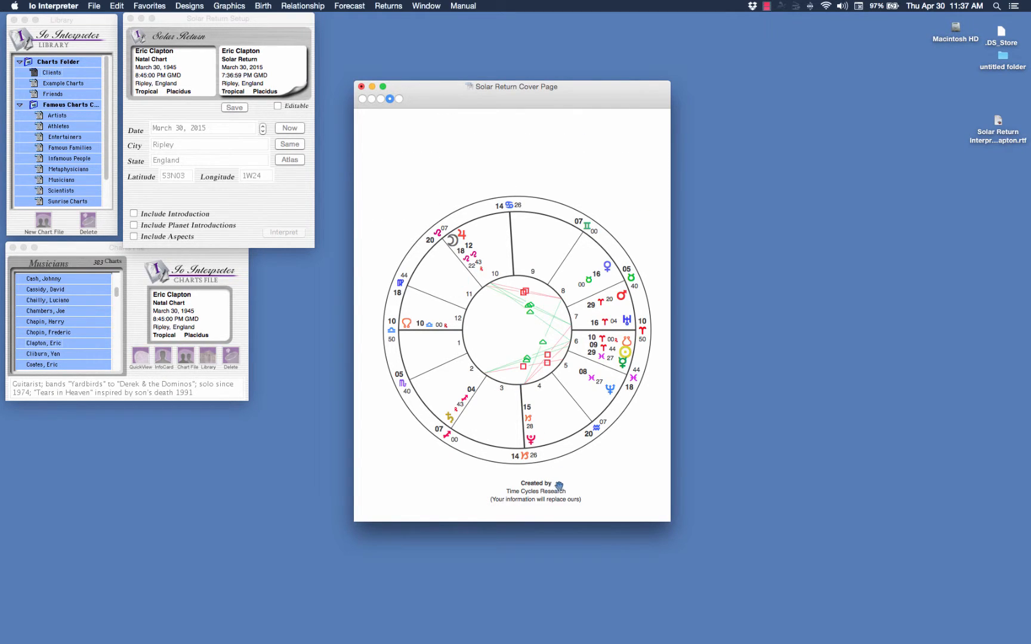
click(535, 492)
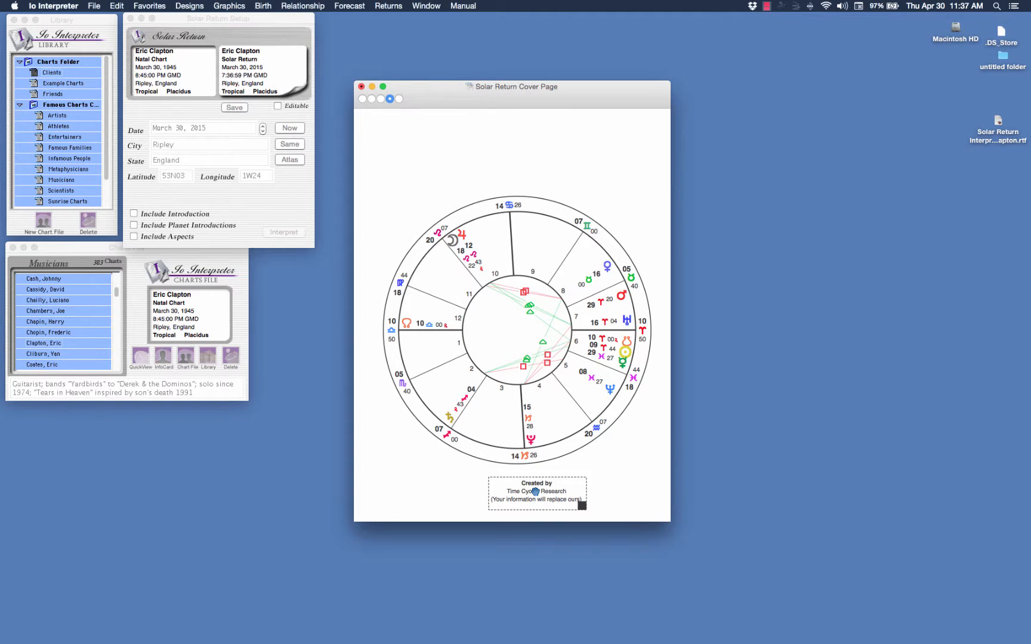
key(BackSpace)
- Enlarge the chart wheel to nearly the full page width and center it on the cover page
drag(529, 328, 514, 294)
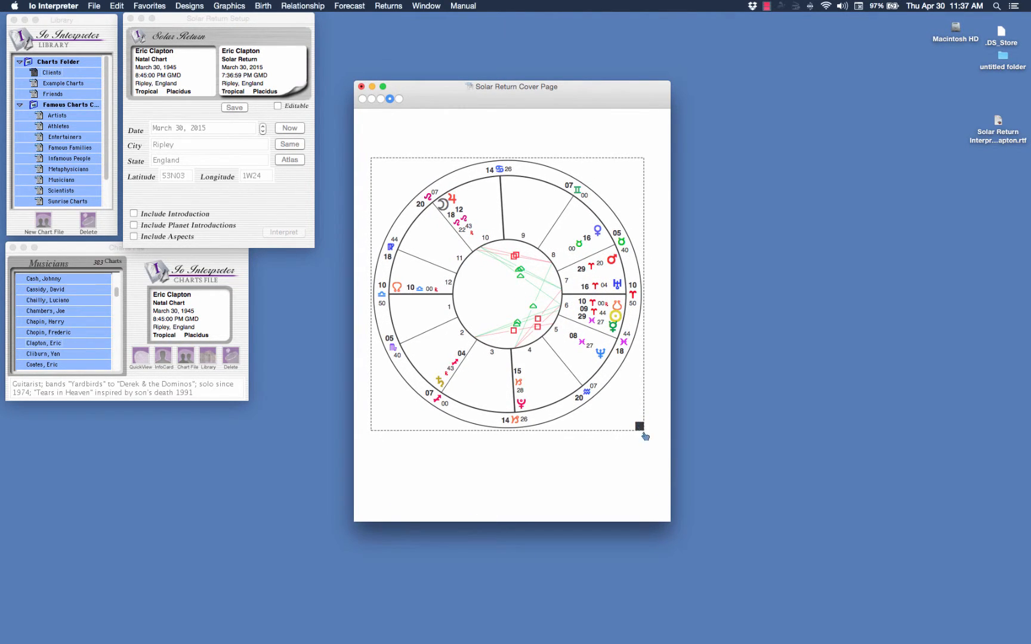
drag(638, 427, 659, 463)
drag(566, 372, 552, 370)
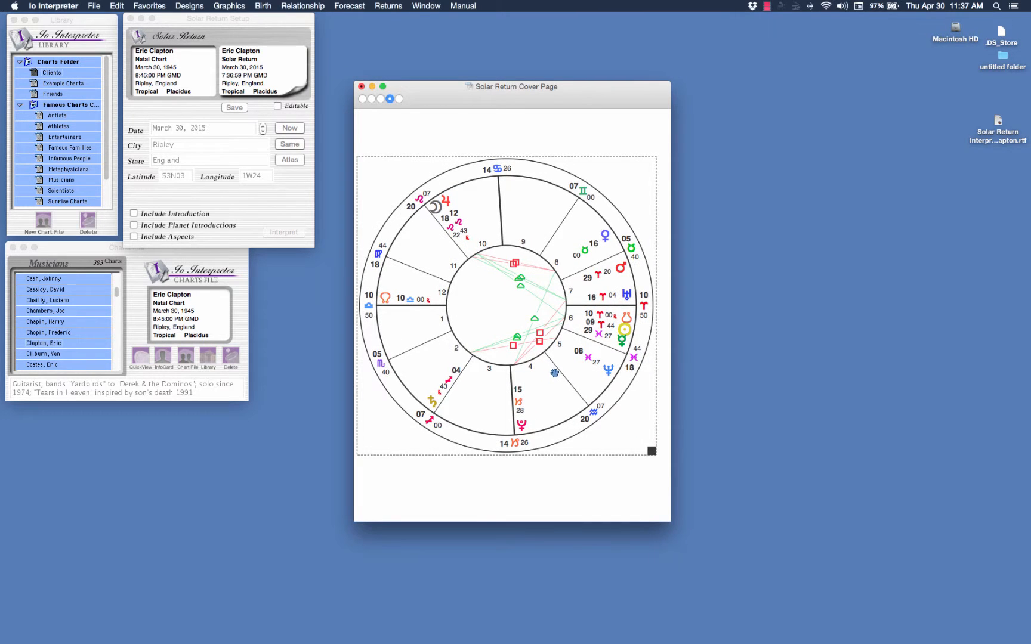
drag(653, 453, 656, 467)
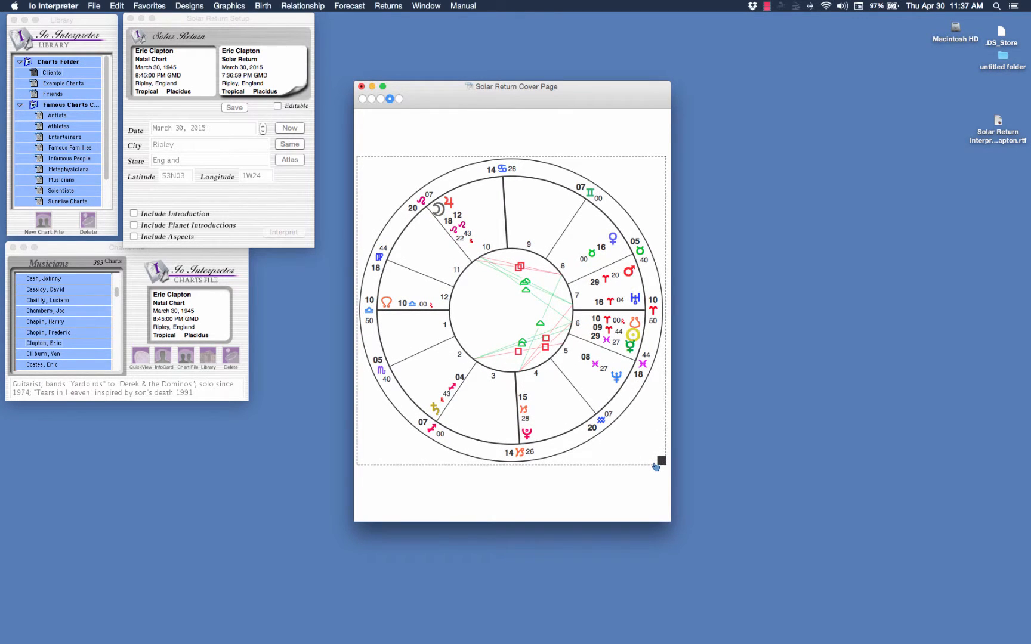
drag(528, 317, 530, 322)
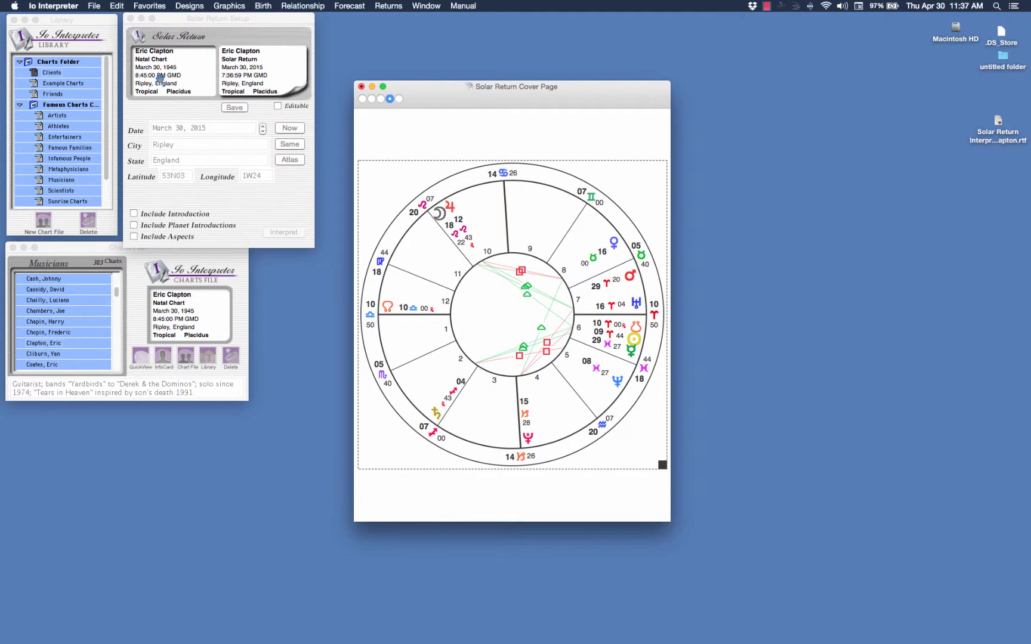
- Export the chart wheel page to the Desktop as a JPEG named "Clapton SR Chart"
click(95, 7)
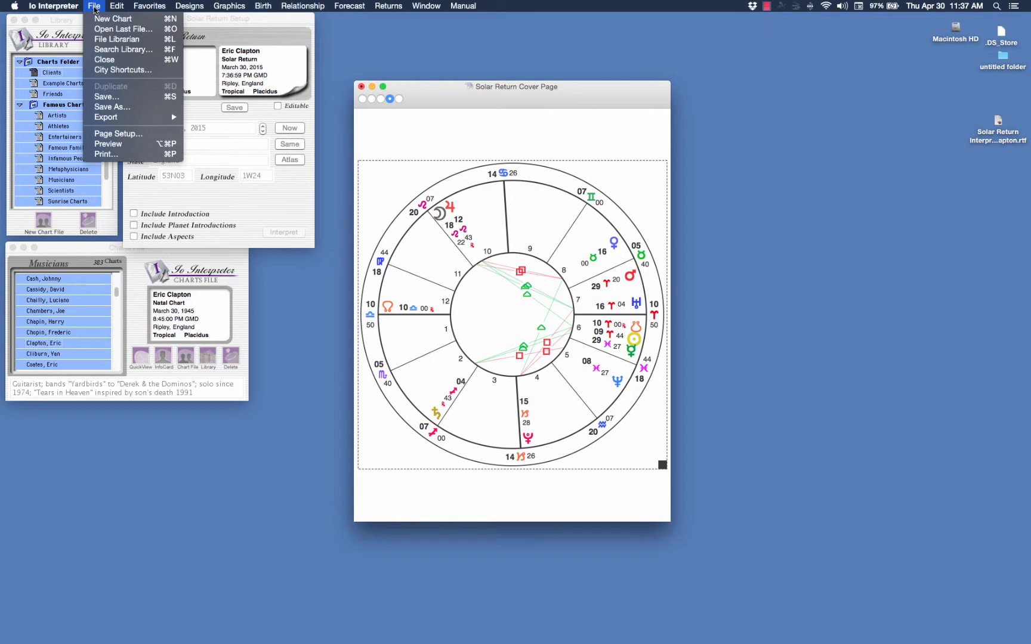
mouse_move(100, 119)
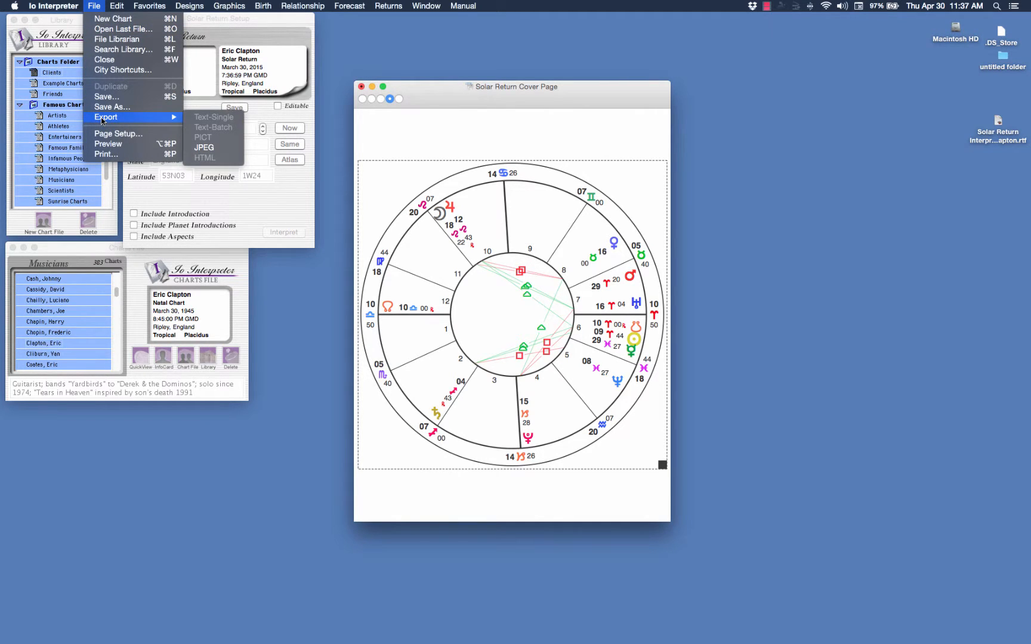
click(200, 148)
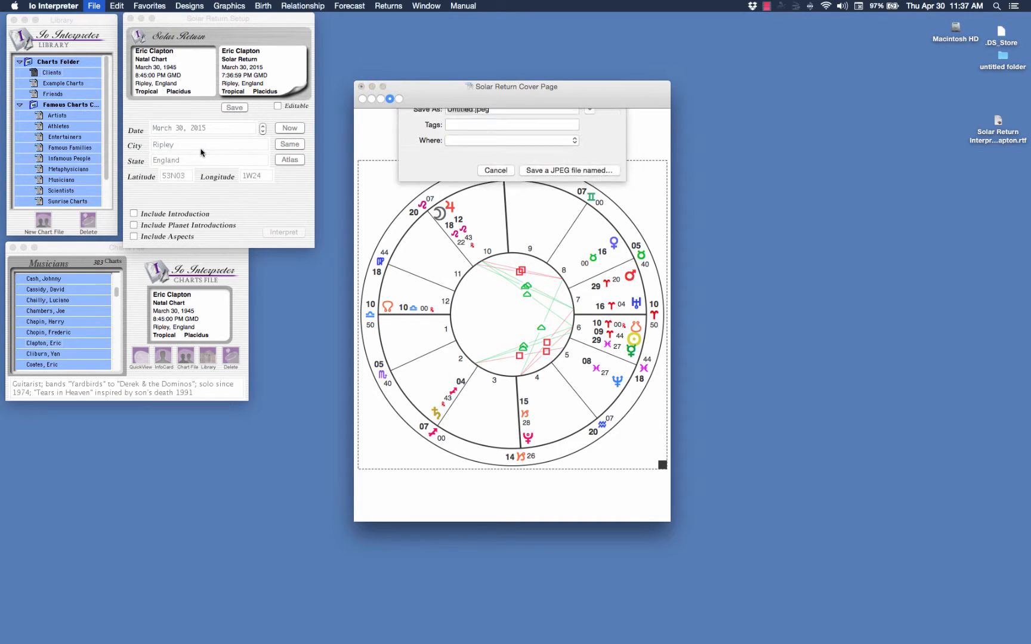
text(Clapto)
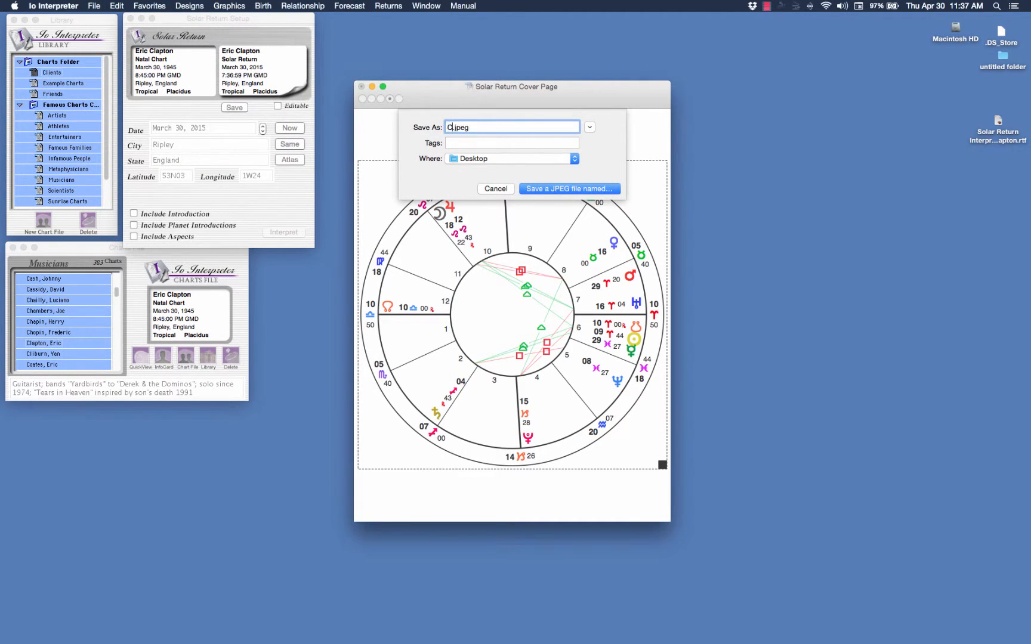
text(n SR Chart)
click(571, 189)
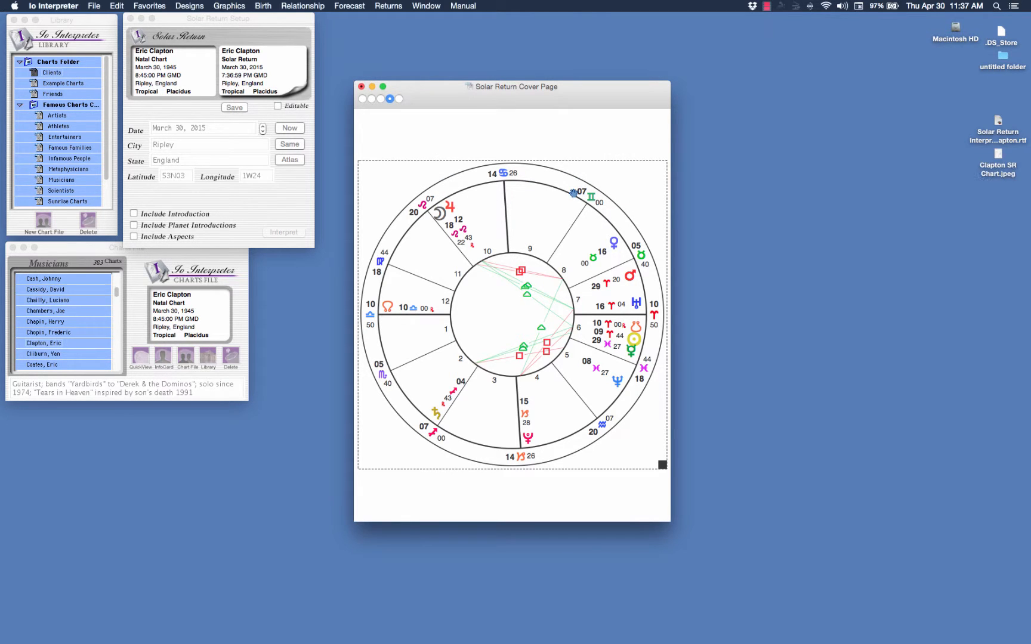
drag(599, 101, 612, 100)
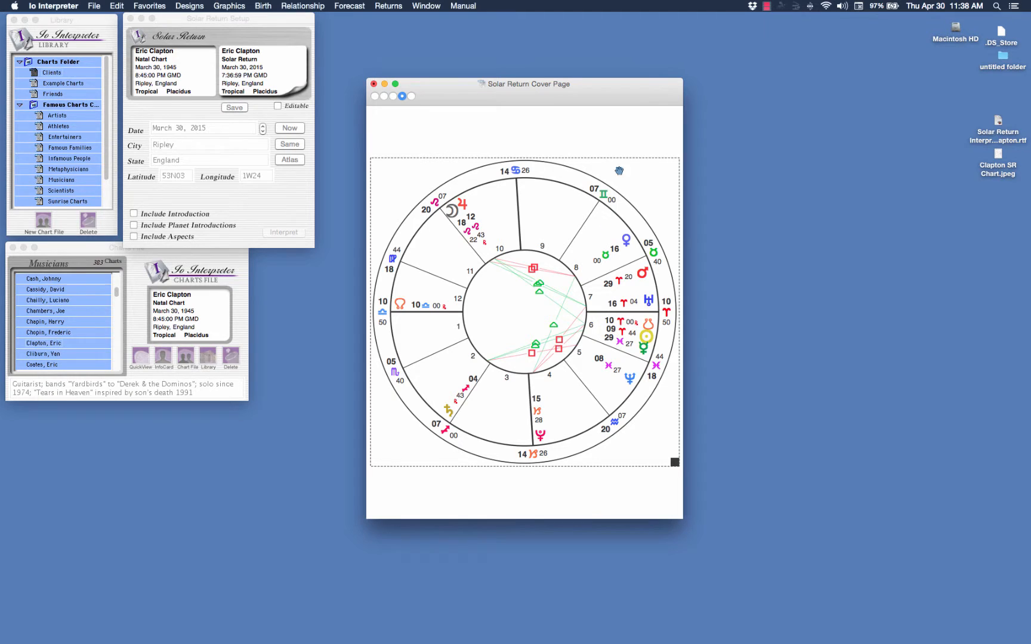
- Close the Solar Return Cover Page design without saving the changes made to it
drag(517, 249, 517, 251)
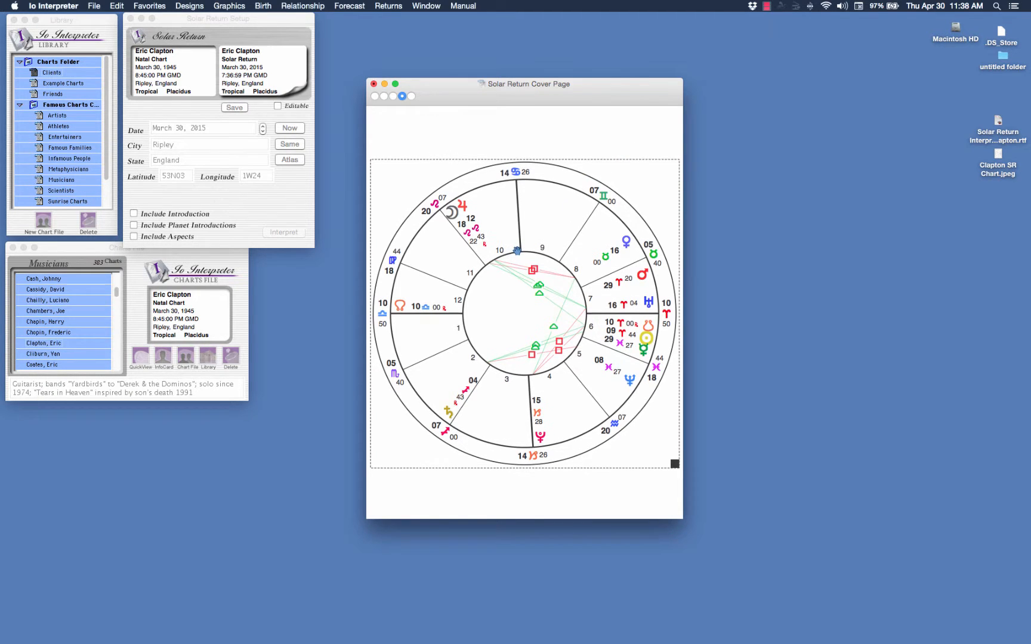
click(374, 84)
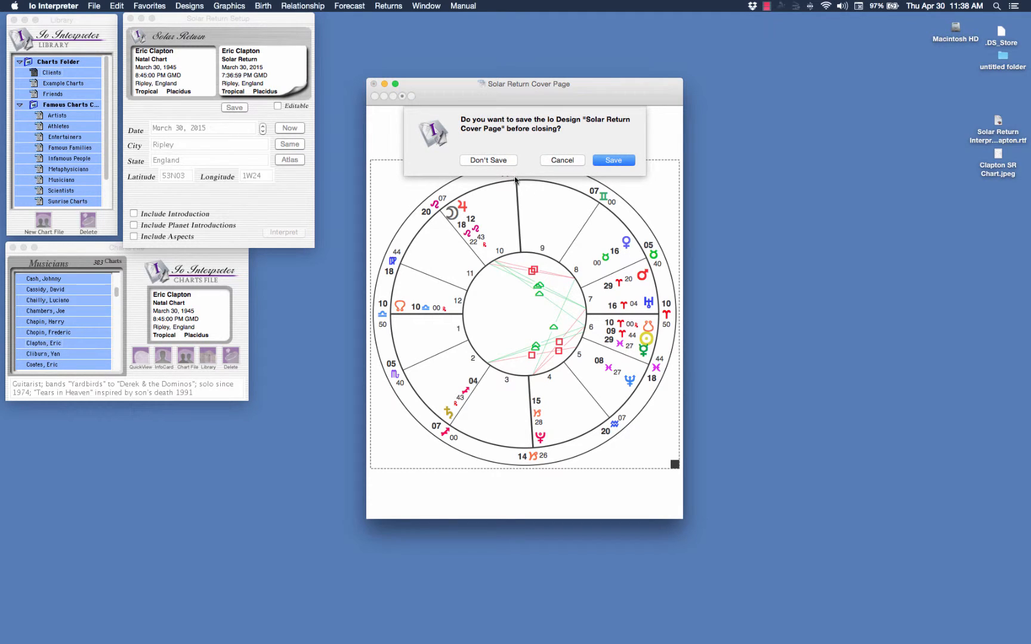
click(497, 161)
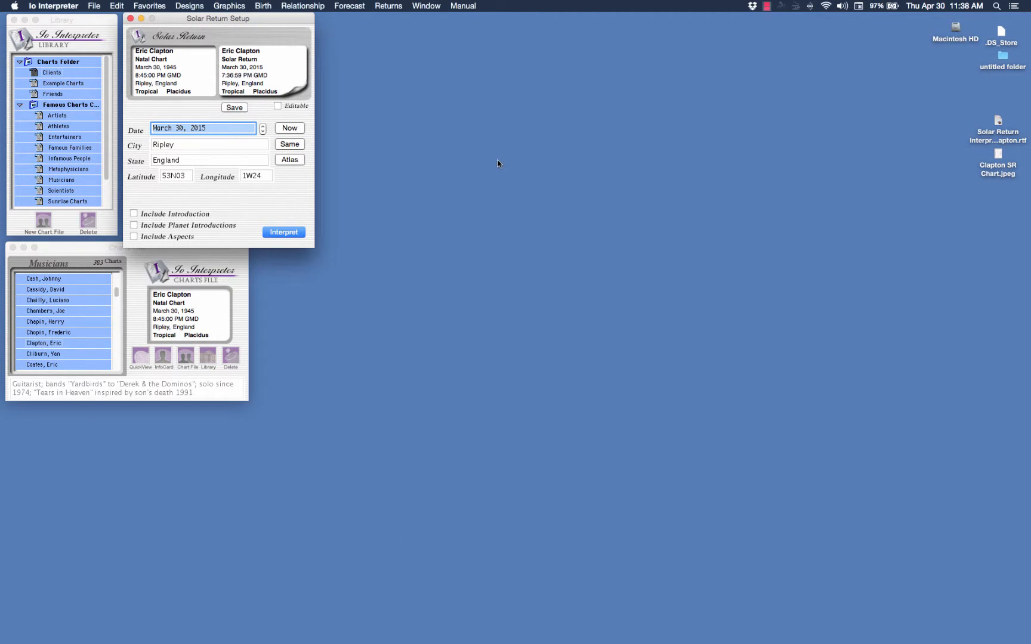
- Reopen the Solar Return Cover Page design, nudge the "Created by" block below the chart wheel, and save the design while closing it
click(158, 6)
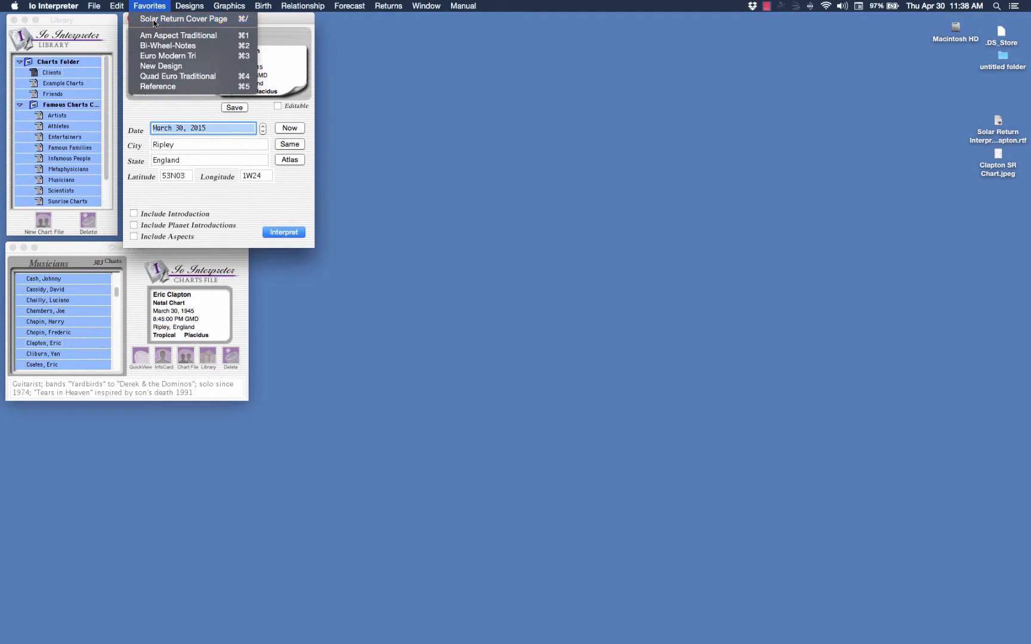
click(154, 20)
drag(313, 59, 661, 130)
drag(579, 543, 568, 544)
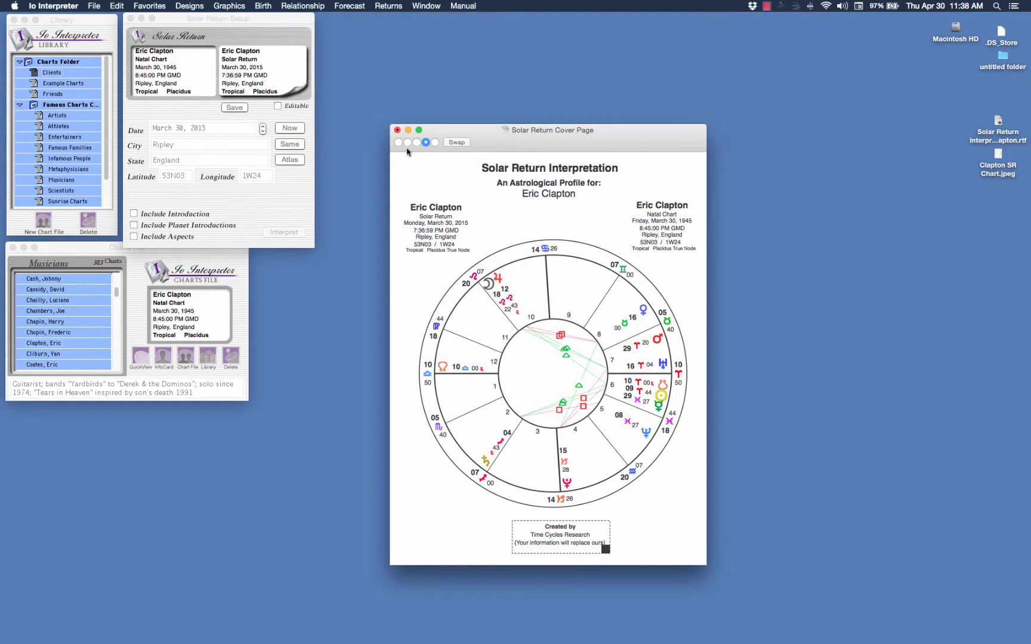
click(398, 130)
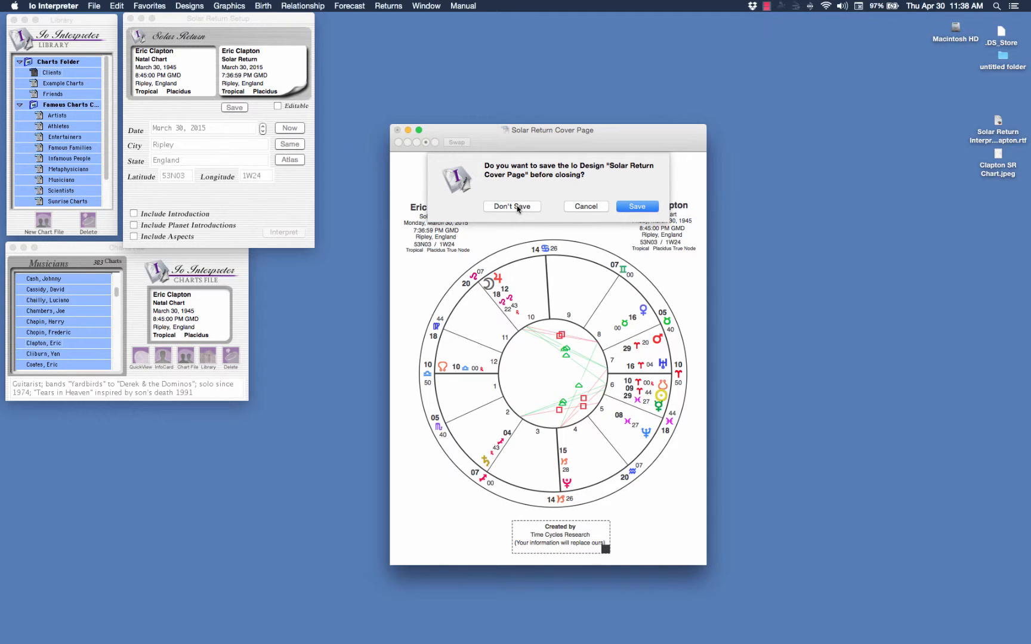
click(637, 204)
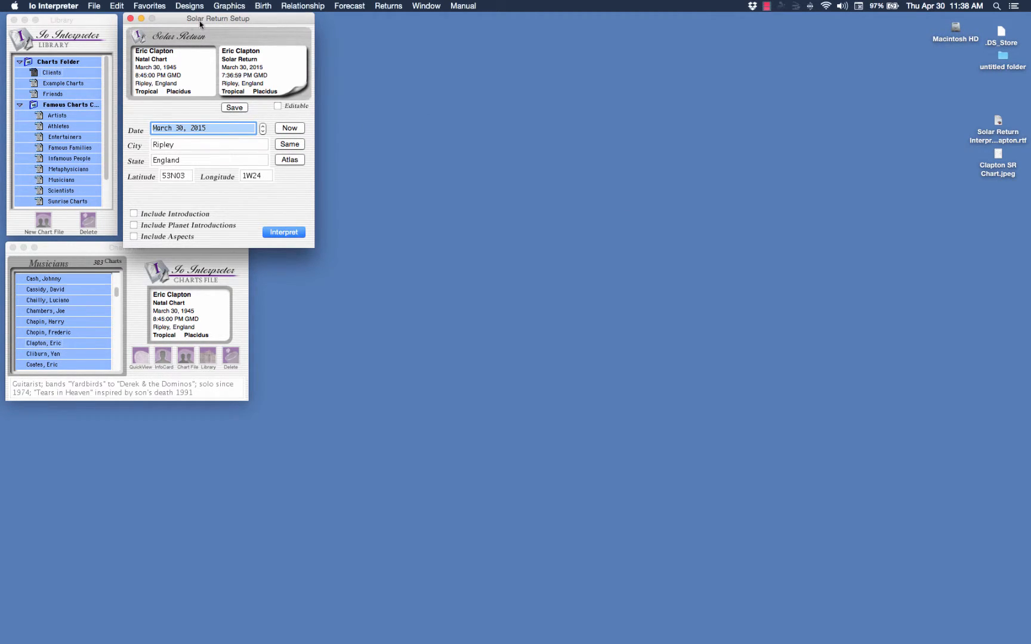
- Close the Solar Return Setup and quit Io Interpreter
click(130, 19)
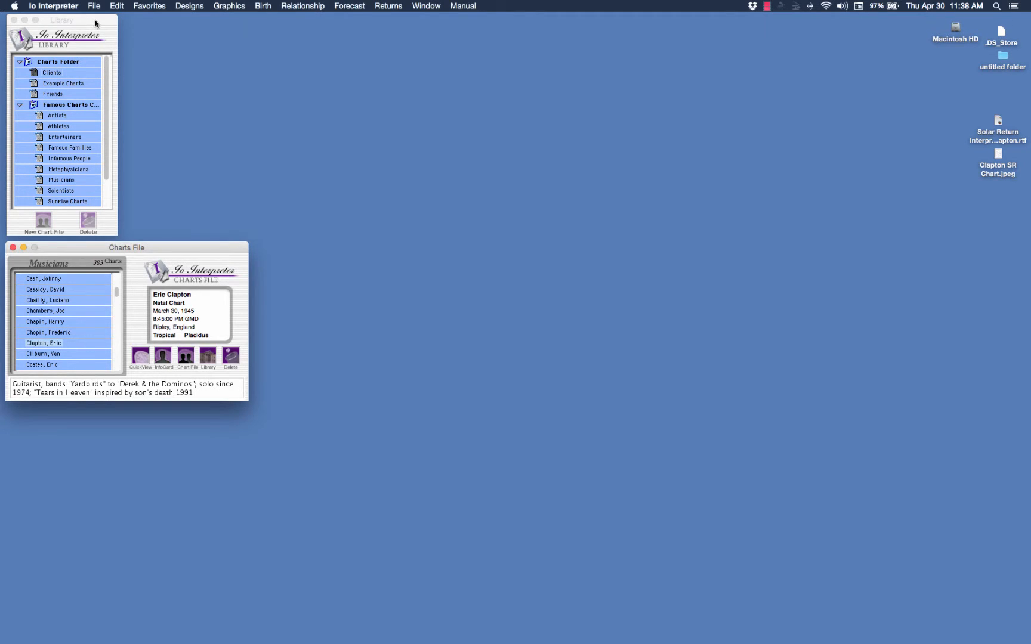
click(51, 7)
click(65, 99)
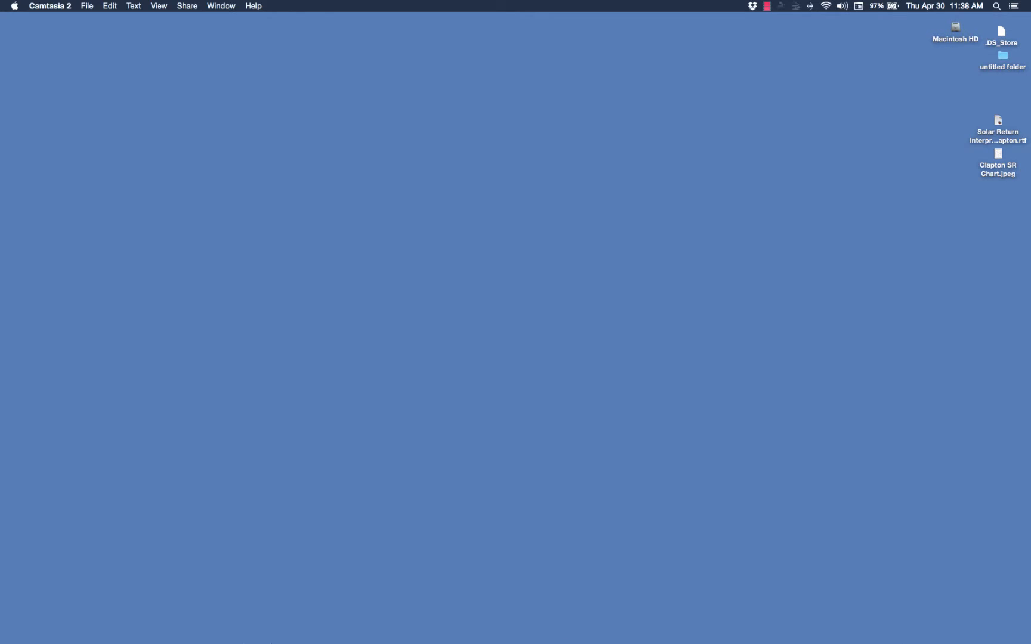
mouse_move(245, 643)
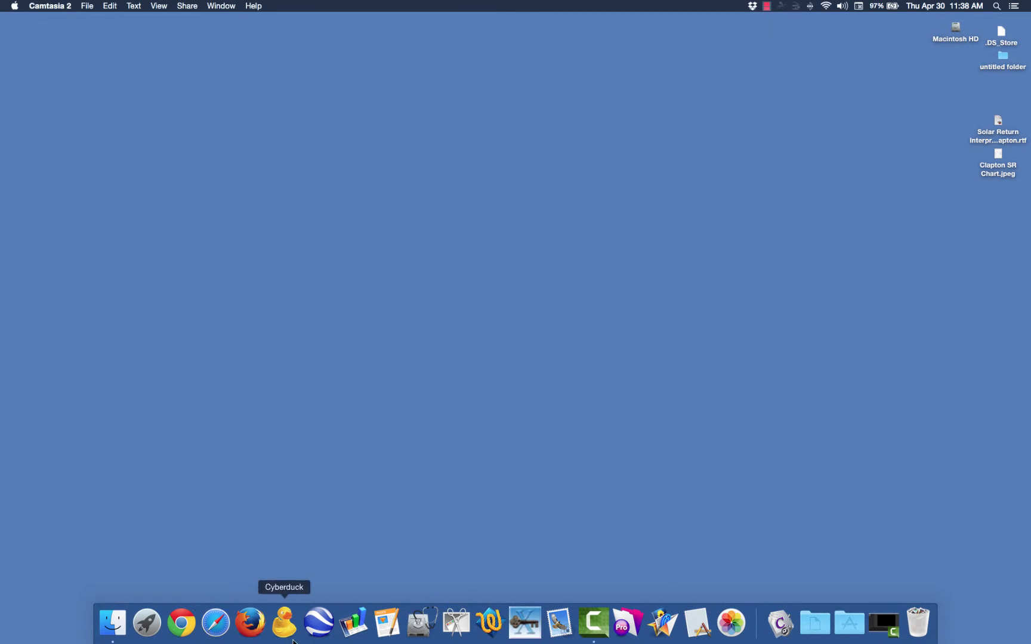
click(387, 623)
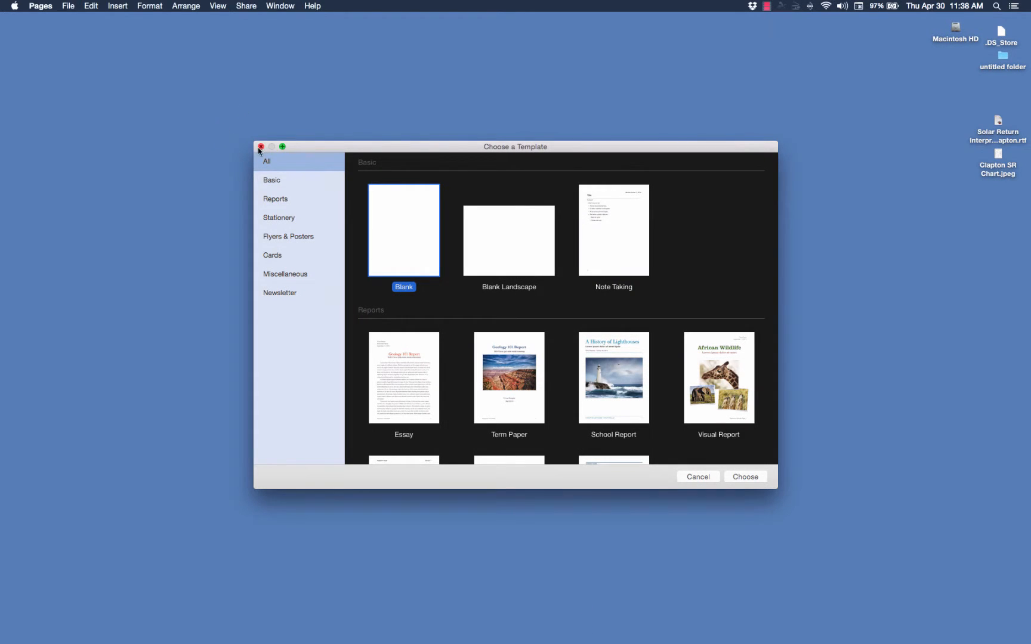
click(41, 7)
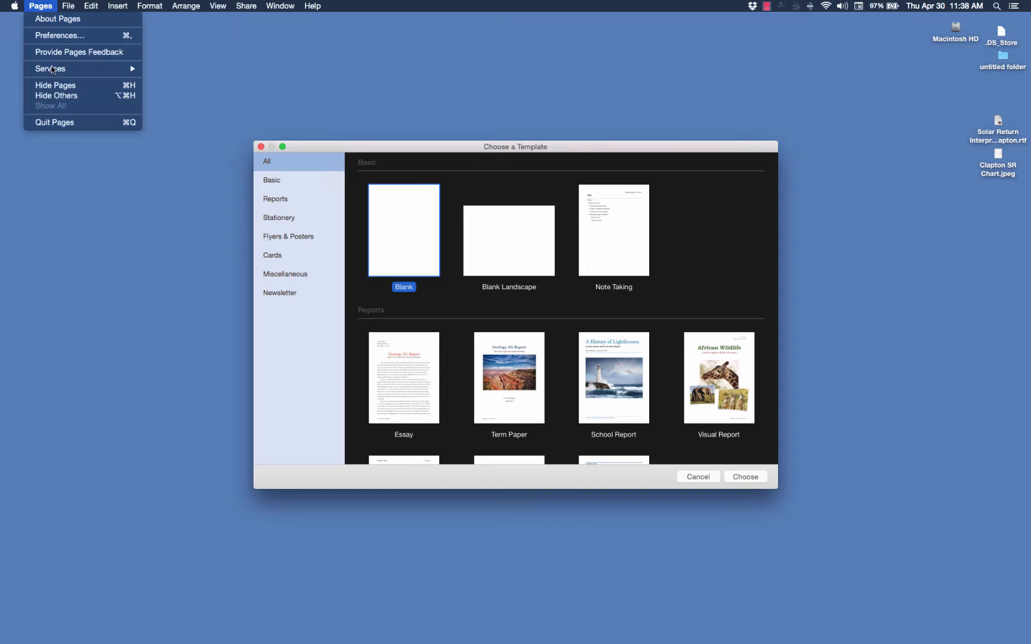
click(53, 123)
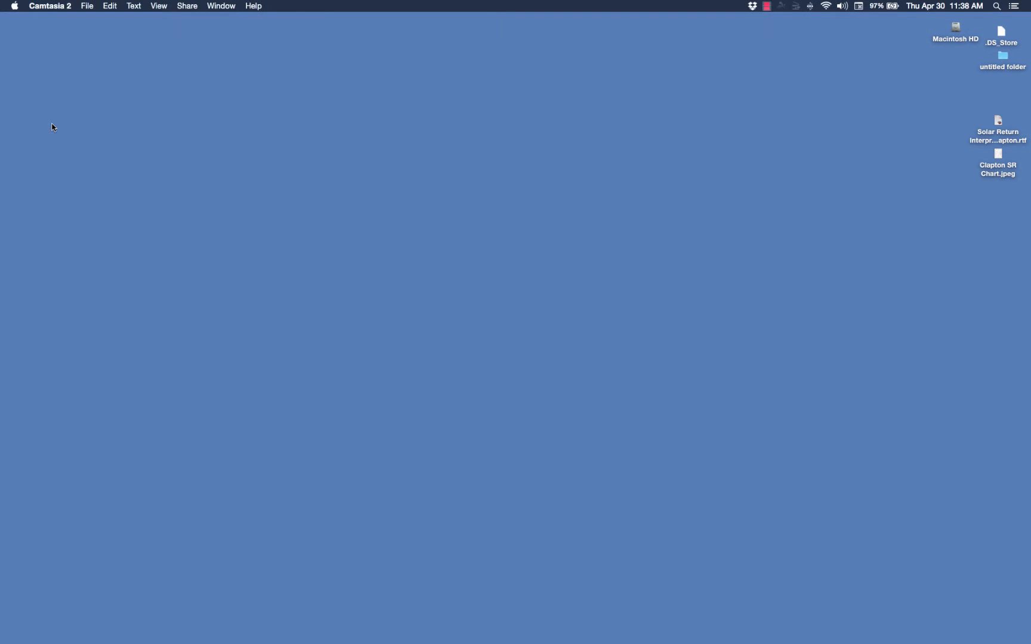
right_click(998, 157)
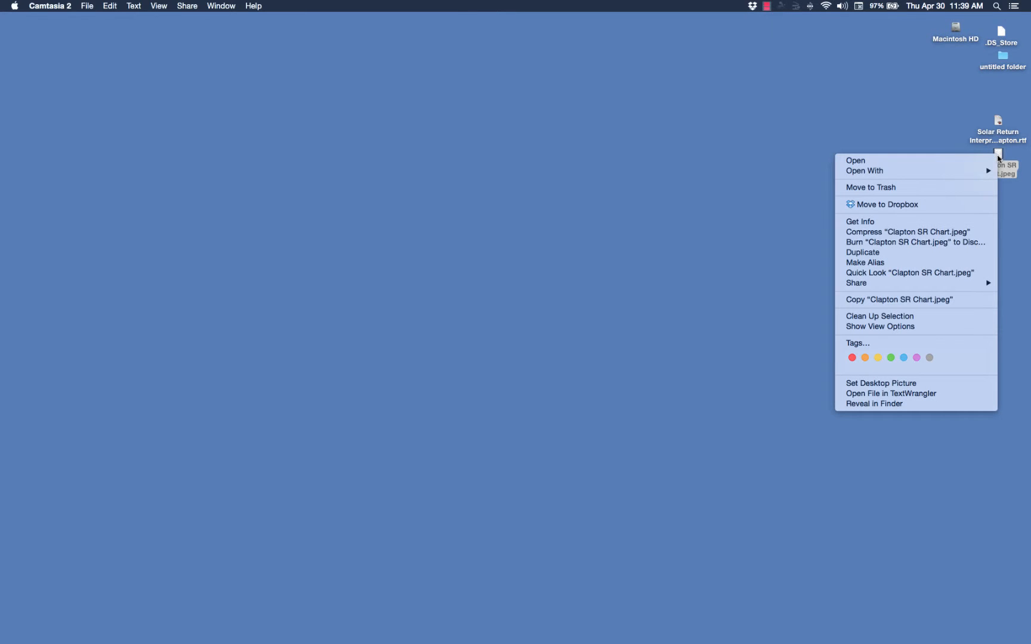
mouse_move(963, 175)
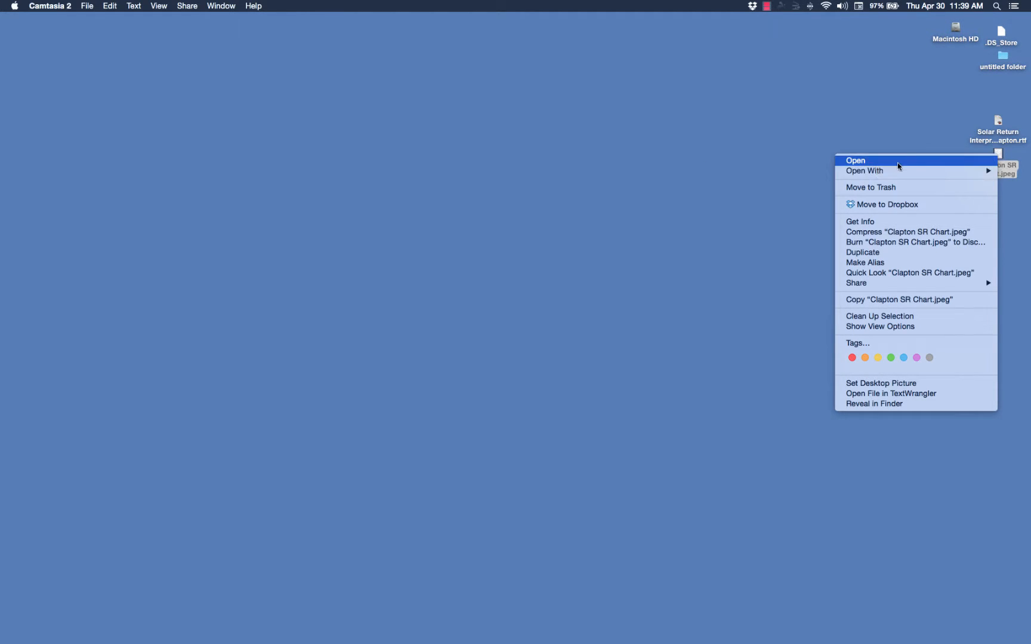
click(917, 134)
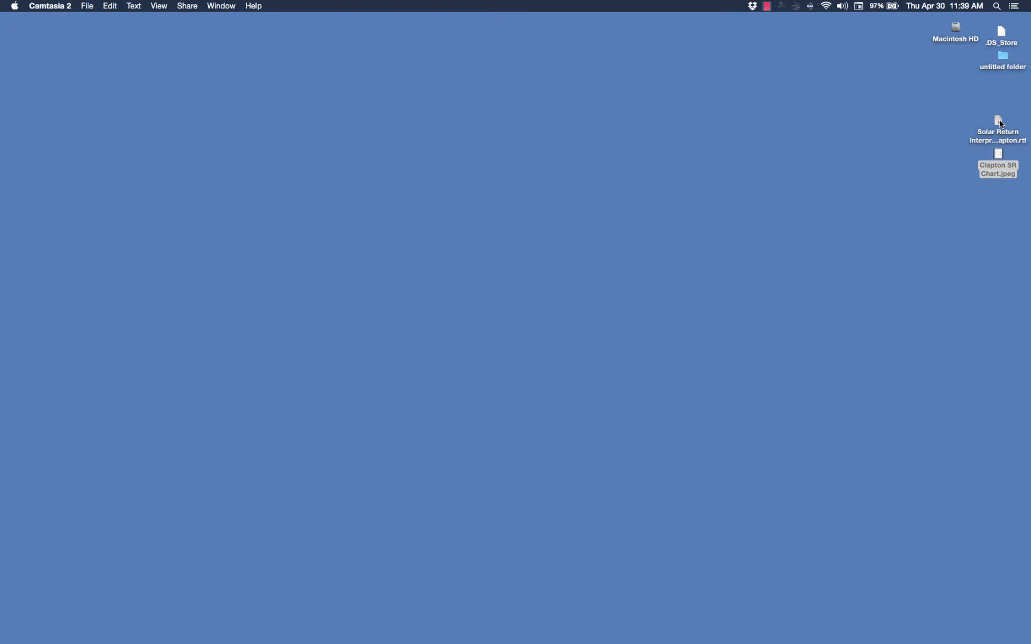
- Open the Desktop file "Solar Return Interpretation of Eric Clapton.rtf" in Pages
right_click(1000, 122)
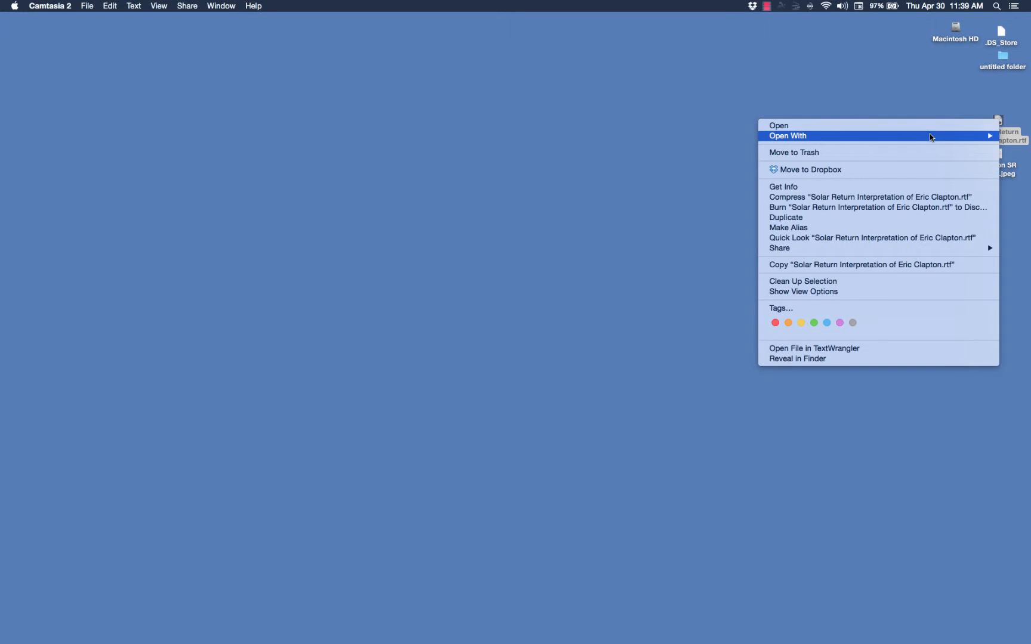
mouse_move(929, 133)
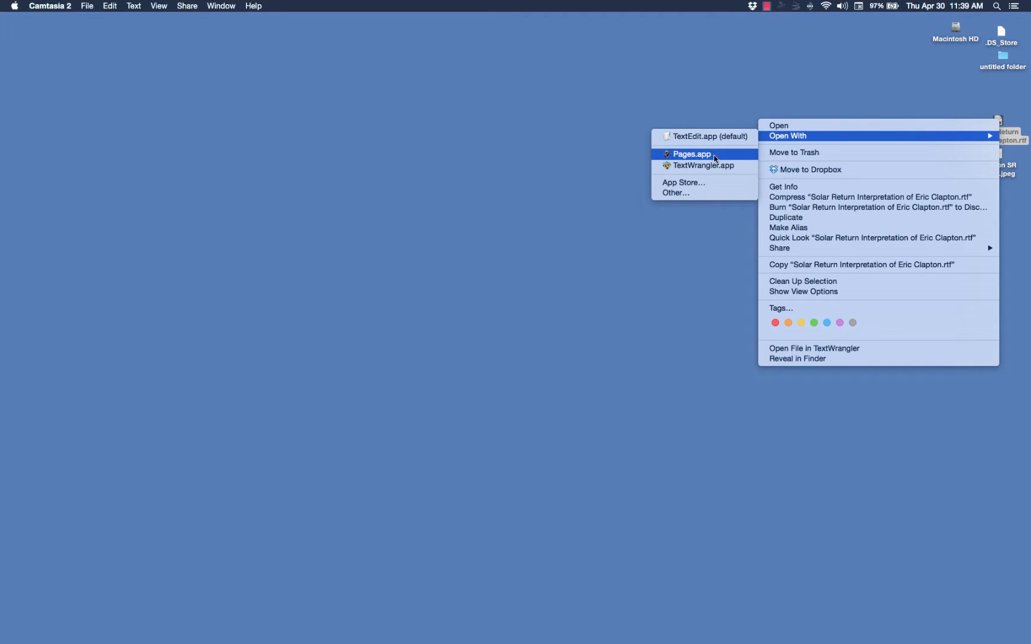
click(715, 157)
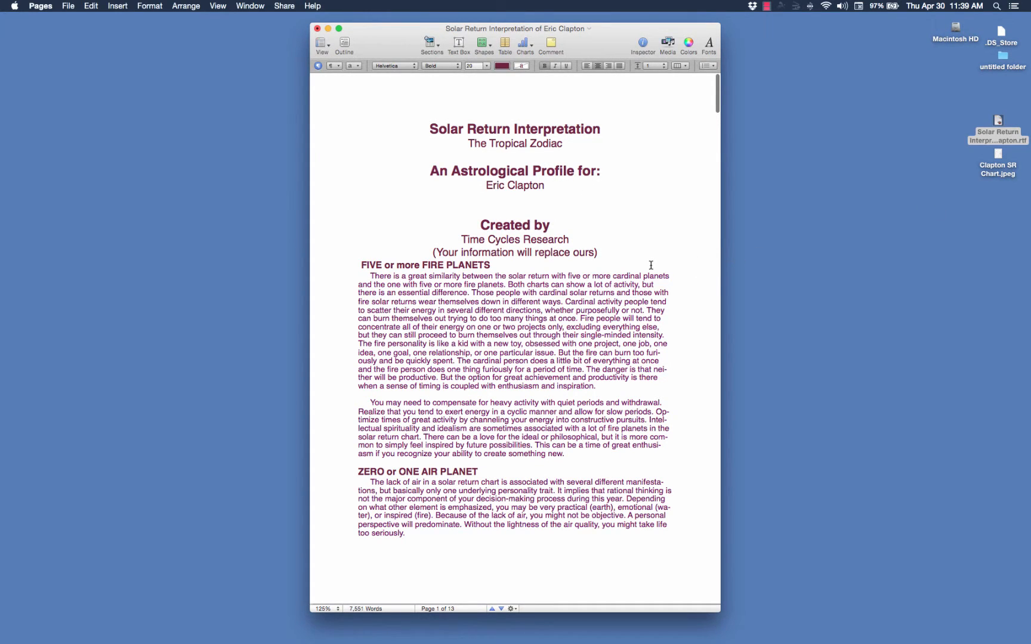
- Insert blank lines before the "FIVE or more FIRE PLANETS" heading until the interpretation text starts on page 2
click(356, 261)
key(Return)
key(Return)
key(Return)
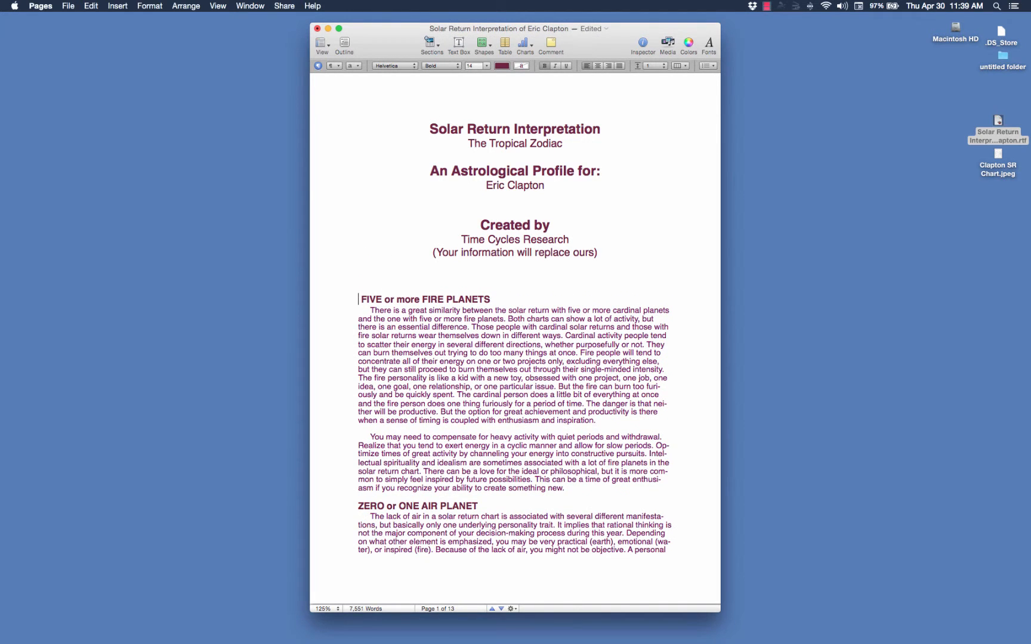
key(Return)
key(Return)
key(Return)
key(Return)
key(Return)
key(Return)
key(Return)
key(Return)
key(Return)
key(Return)
key(Return)
key(Return)
key(Return)
key(Return)
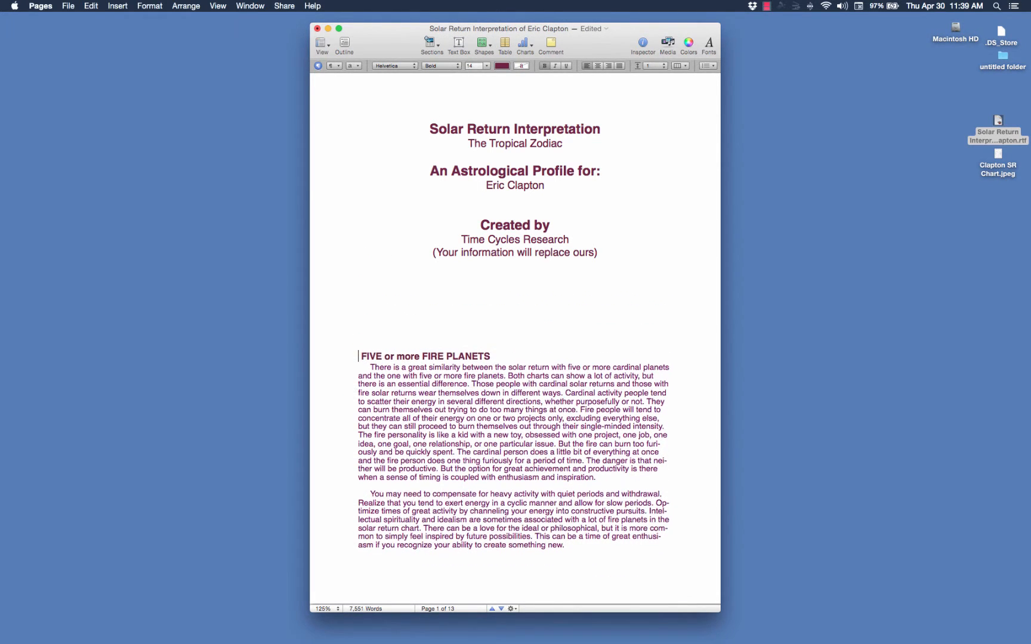
key(Return)
key(Return)
key(Return)
key(Return)
key(Return)
key(Return)
key(Return)
key(Return)
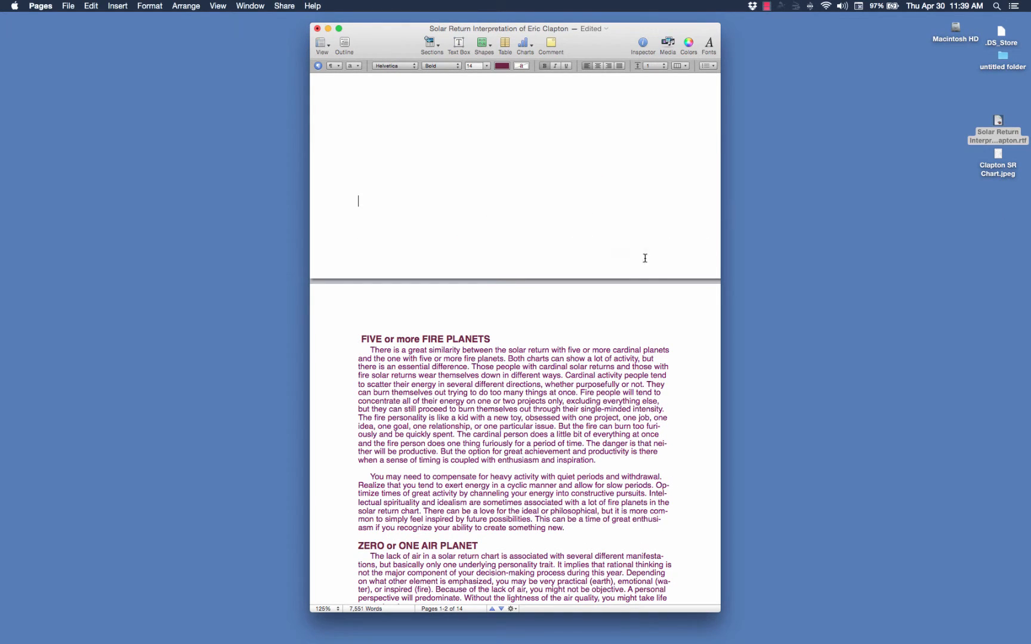
- Insert blank lines above "Created by" so that its three-line block sits at the foot of the first page
scroll(640, 212, up, 1)
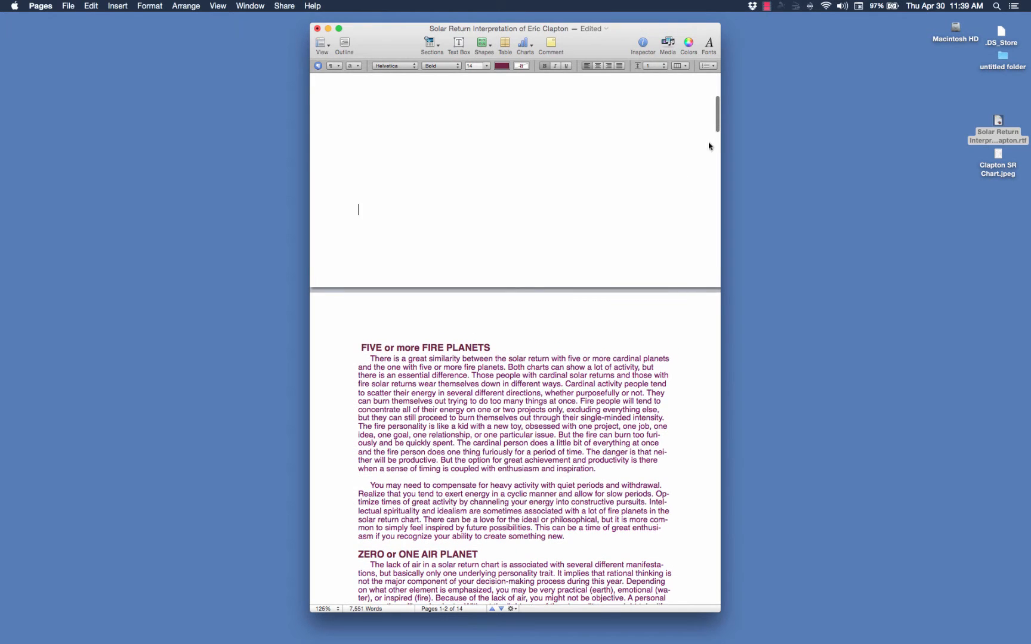
drag(718, 118, 720, 78)
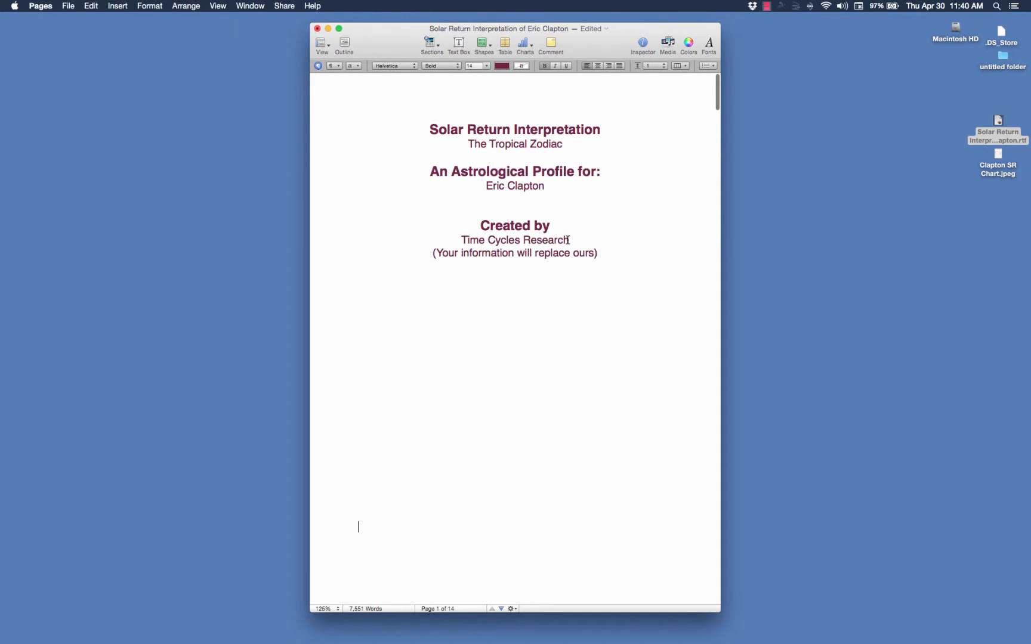
click(519, 217)
key(Return)
key(Return)
key(Return)
key(Return)
key(Return)
key(Return)
key(Return)
key(Return)
key(Return)
key(Return)
key(Return)
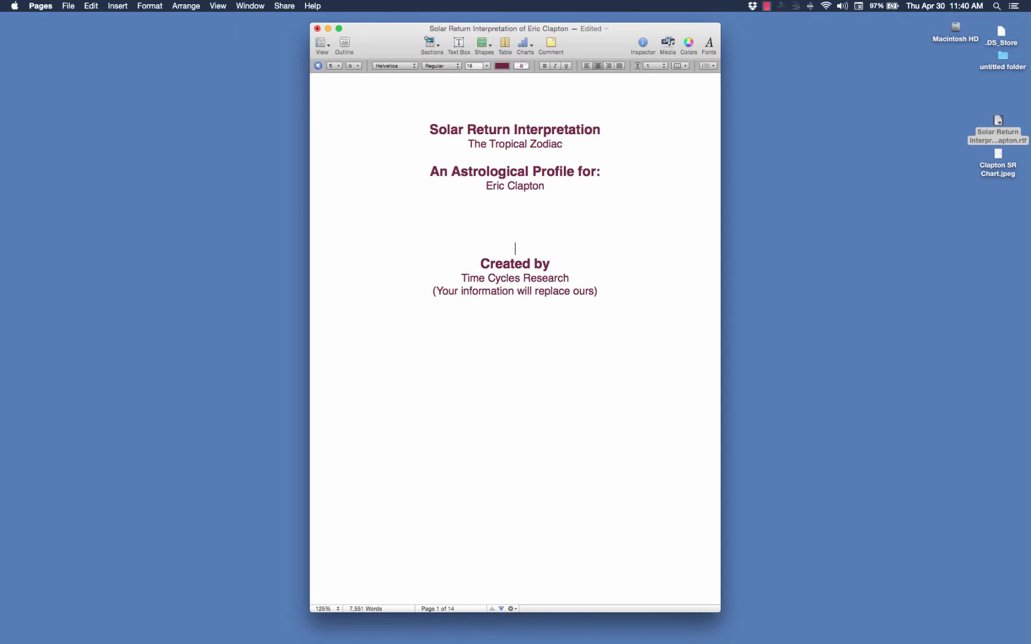
key(Return)
key(Return)
key(Return)
key(Return)
key(Return)
key(Return)
key(Return)
key(Return)
key(Return)
key(Return)
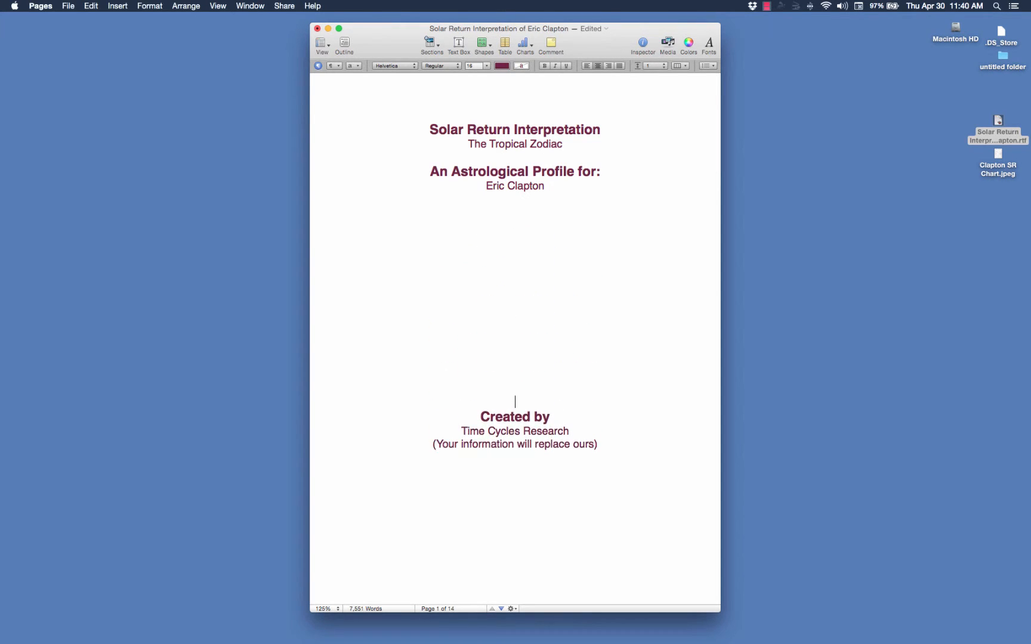
key(Return)
key(Return)
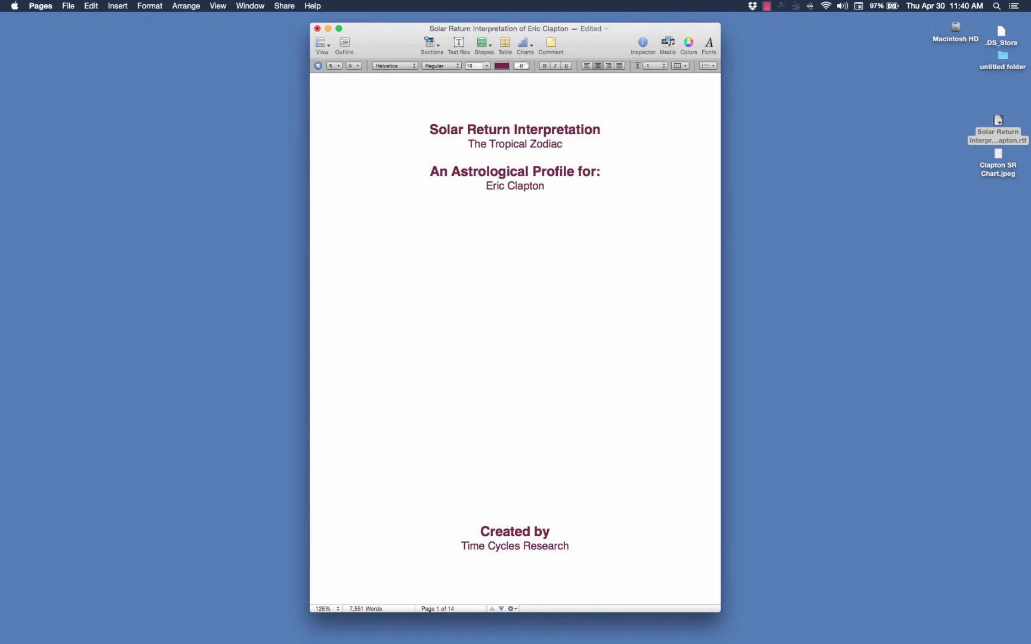
key(BackSpace)
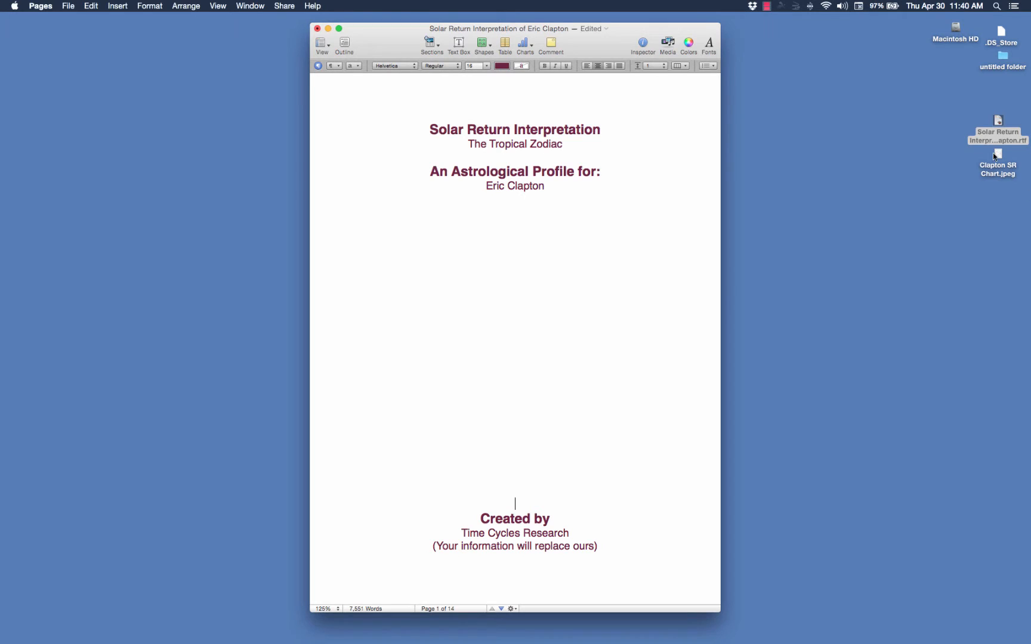
- Place the "Clapton SR Chart.jpeg" image between the profile name and the "Created by" block, slightly enlarged and horizontally centered
drag(995, 160, 514, 266)
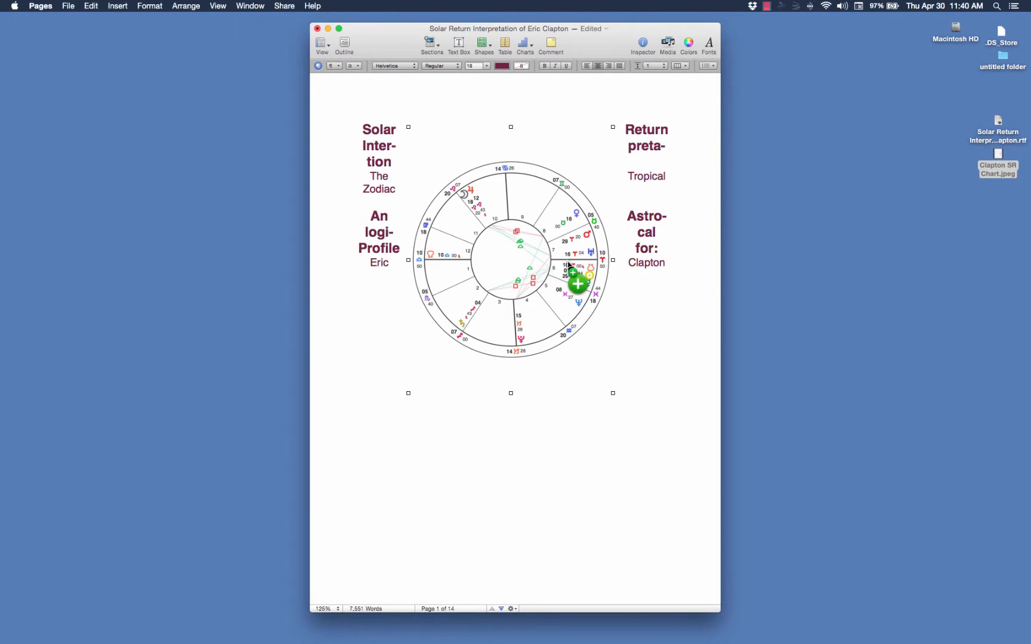
drag(523, 219, 527, 307)
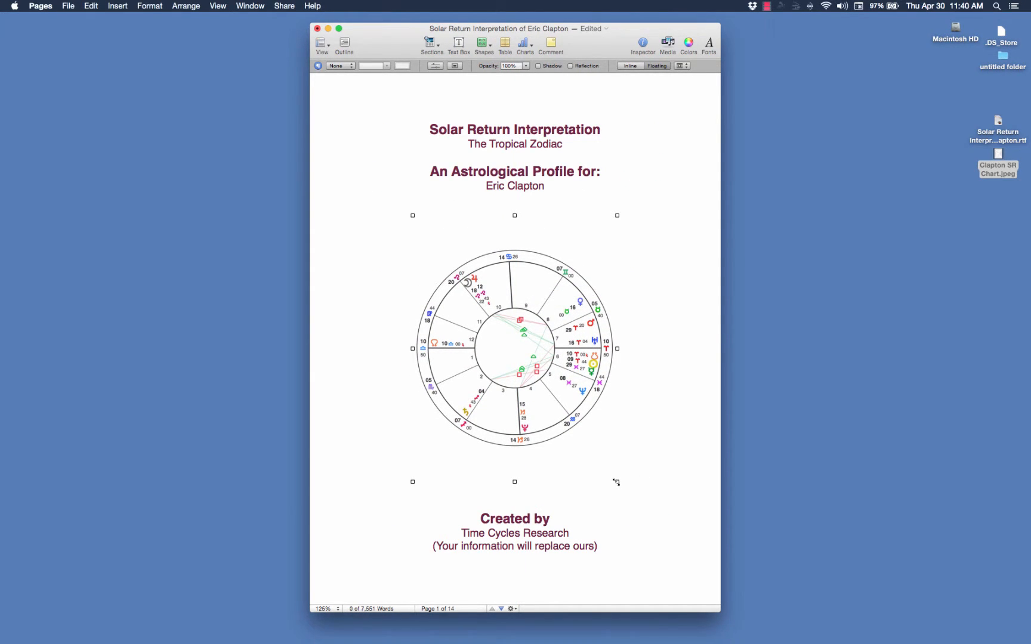
drag(617, 482, 633, 501)
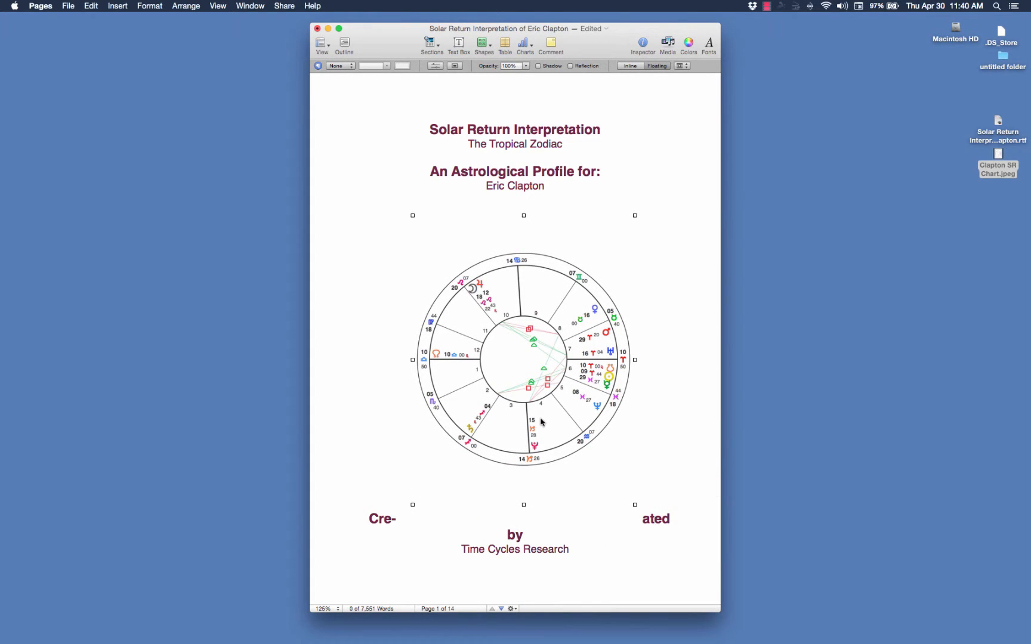
drag(543, 422, 580, 380)
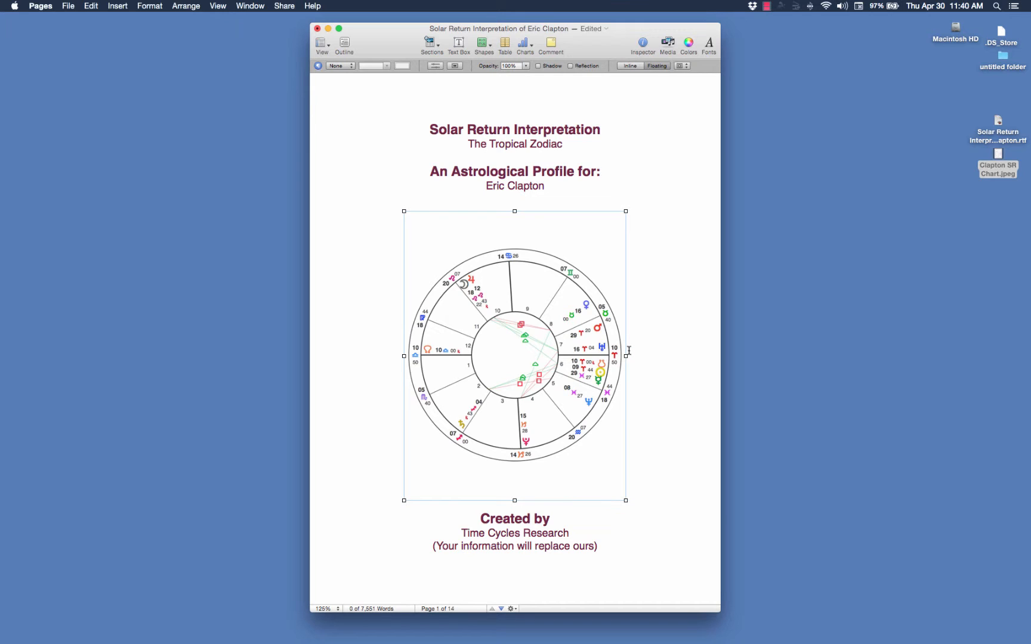
drag(548, 190, 431, 125)
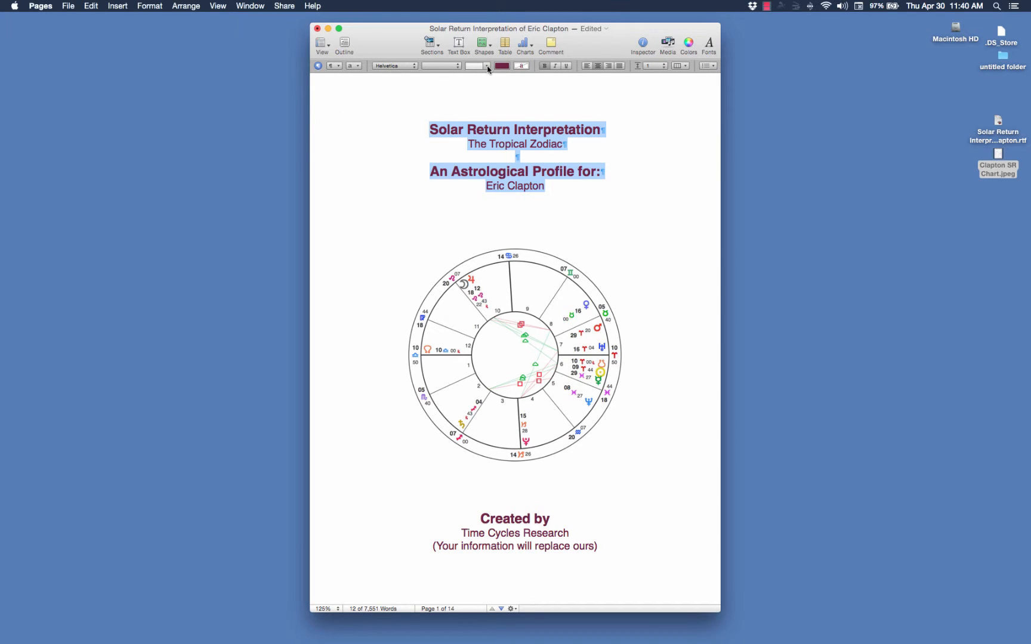
click(487, 67)
click(594, 90)
click(614, 122)
- Set the "Solar Return Interpretation" title to 18 pt and its "The Tropical Zodiac" subtitle to 14 pt
drag(614, 128, 413, 111)
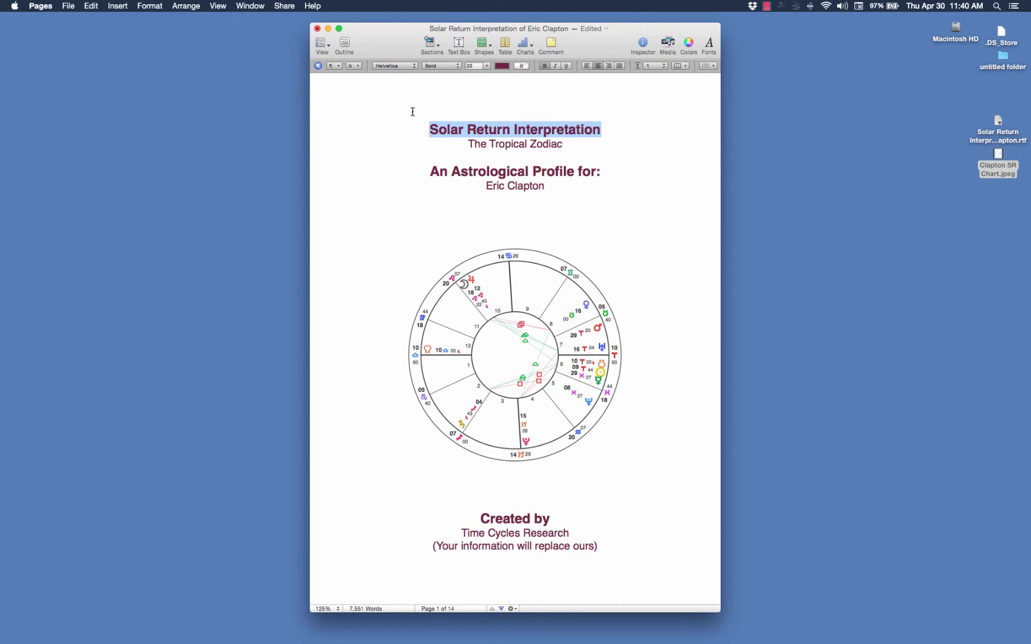
click(487, 66)
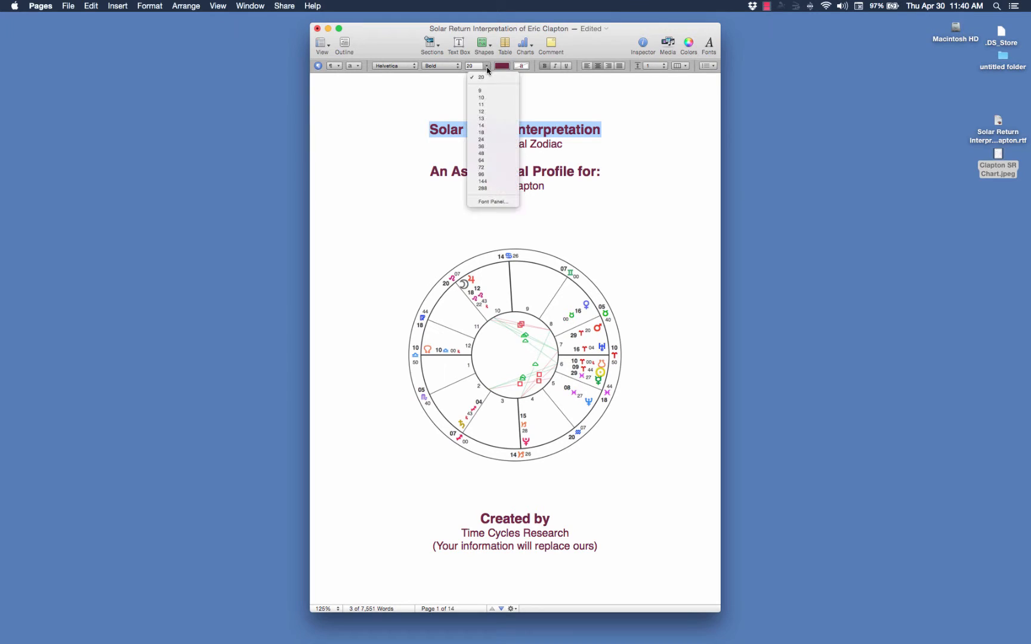
click(486, 132)
drag(563, 143, 467, 138)
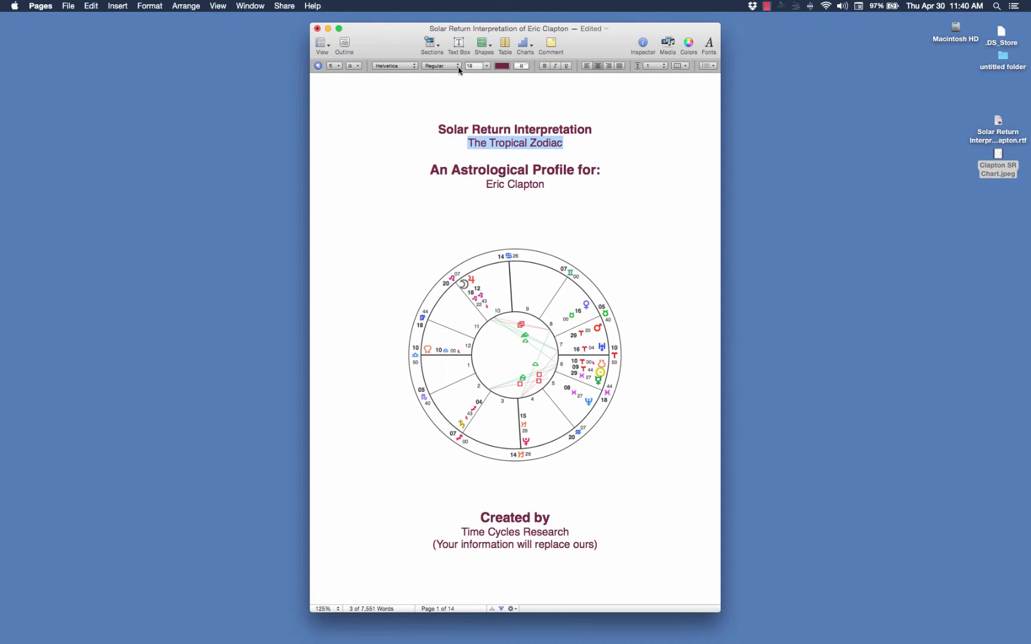
click(487, 67)
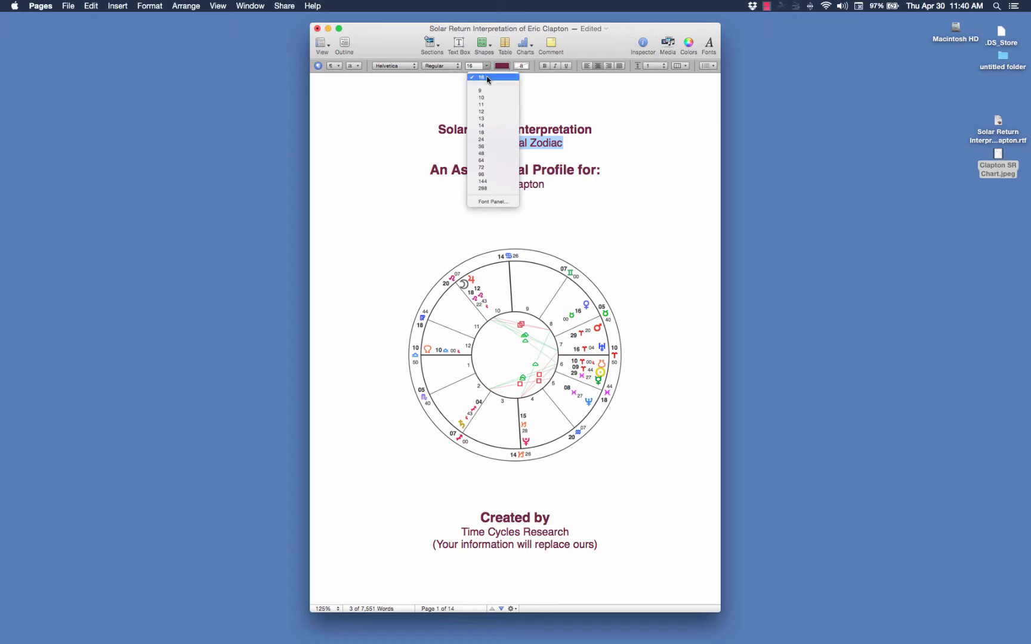
click(490, 125)
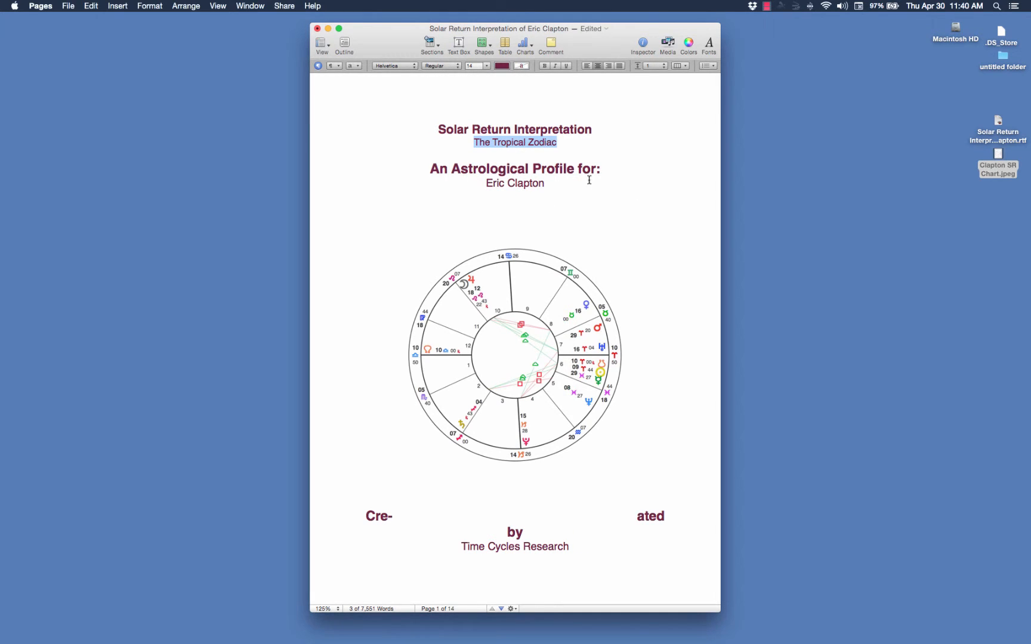
- Set the "An Astrological Profile for:" heading to 18 pt and move the chart image up slightly, clear of "Created by"
drag(601, 169, 427, 167)
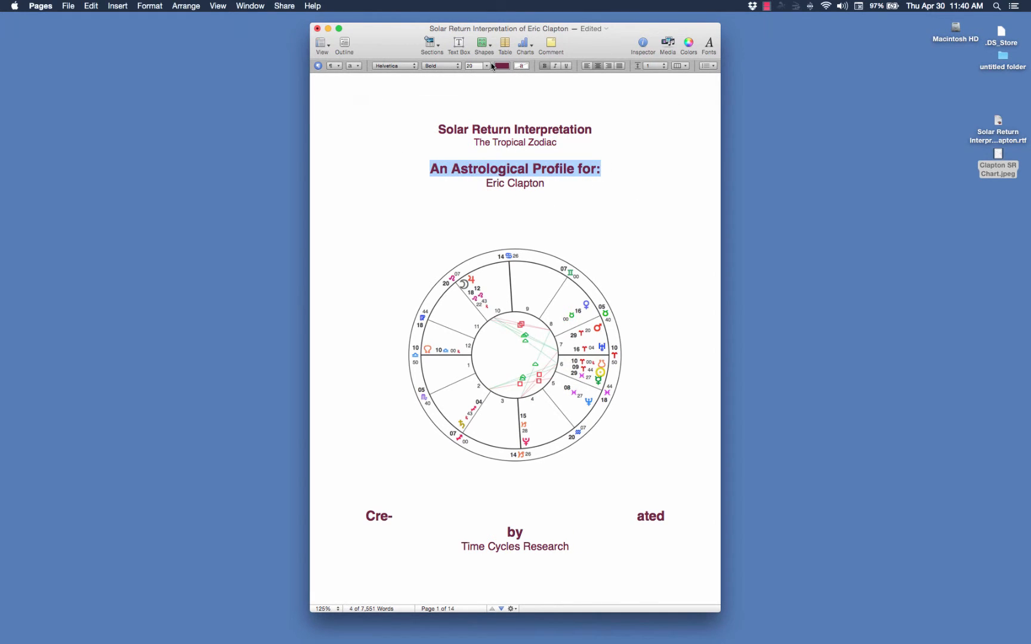
click(487, 66)
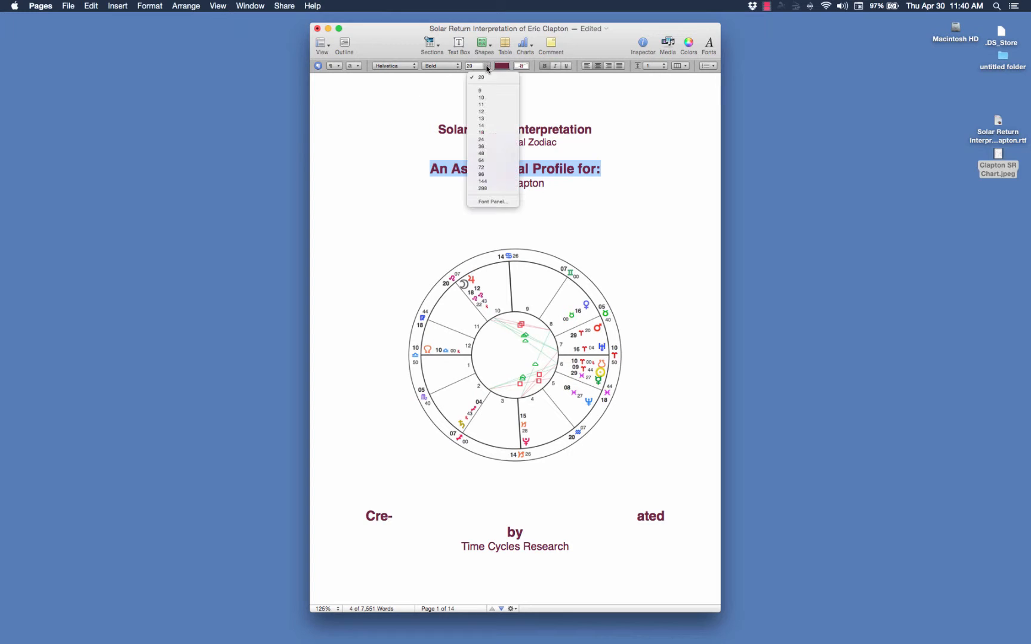
click(503, 140)
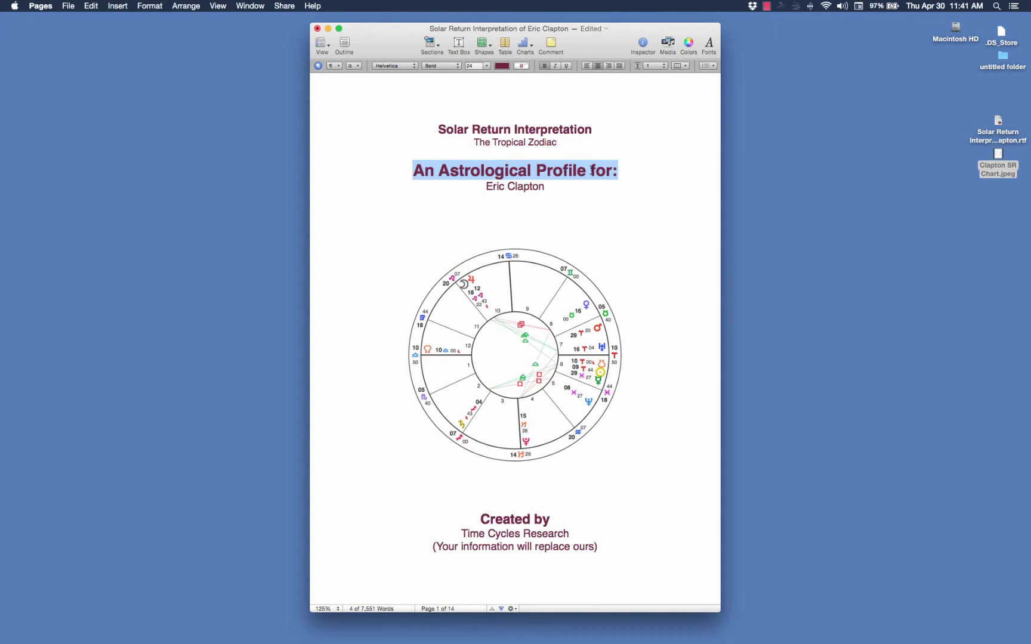
click(487, 66)
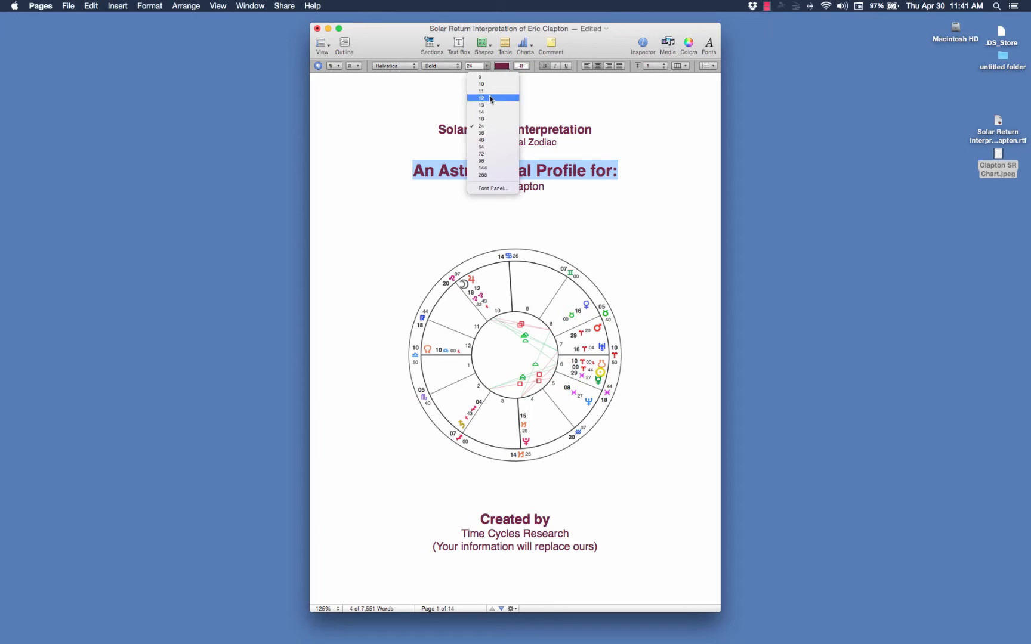
click(486, 119)
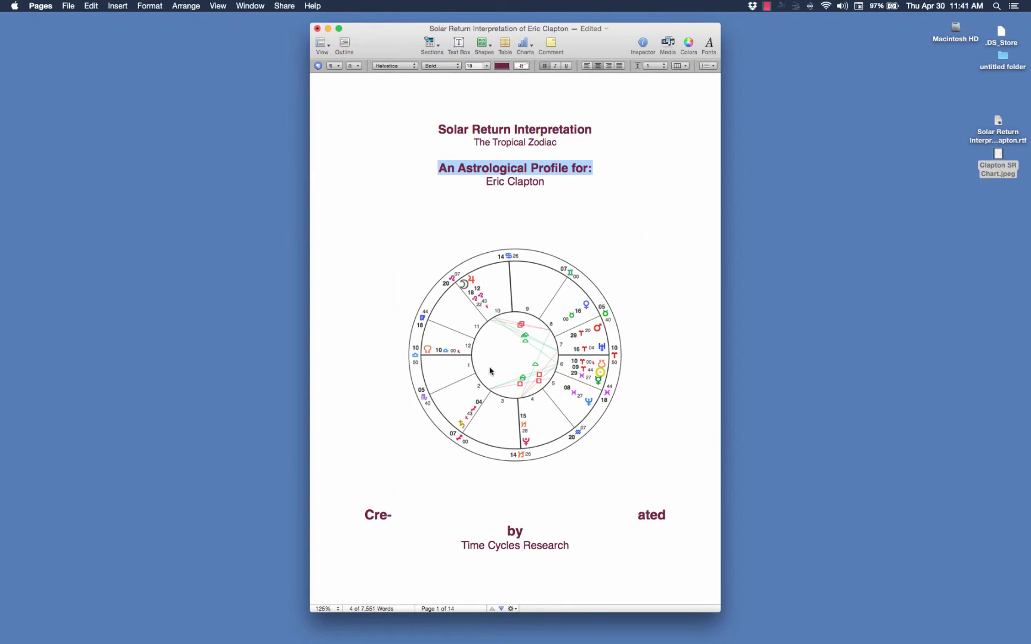
drag(490, 368, 490, 359)
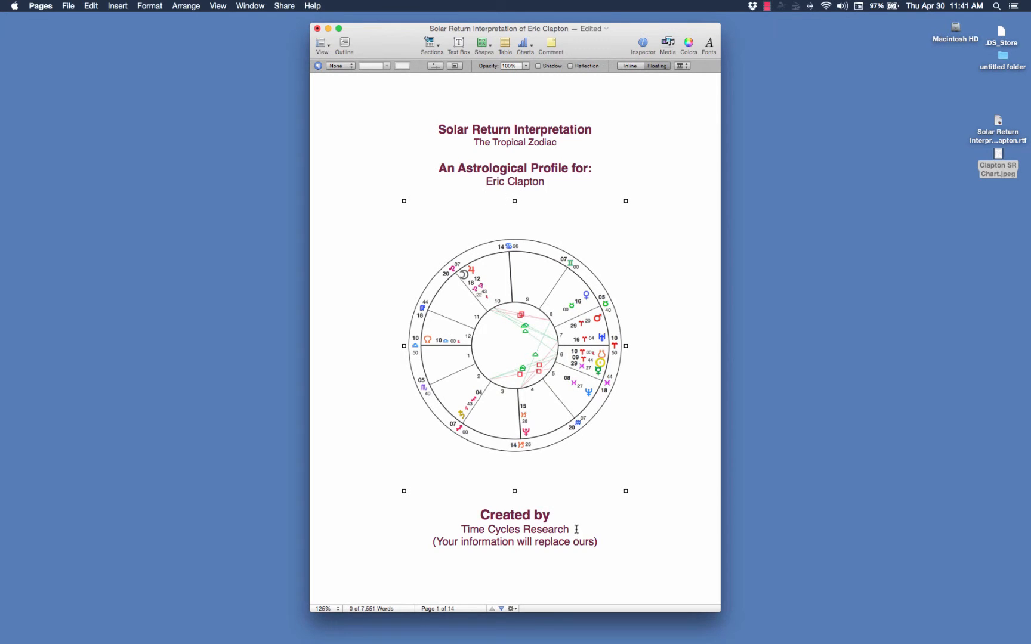
- Set the "Created by" heading and the two lines beneath it to 14 pt
drag(555, 515, 476, 513)
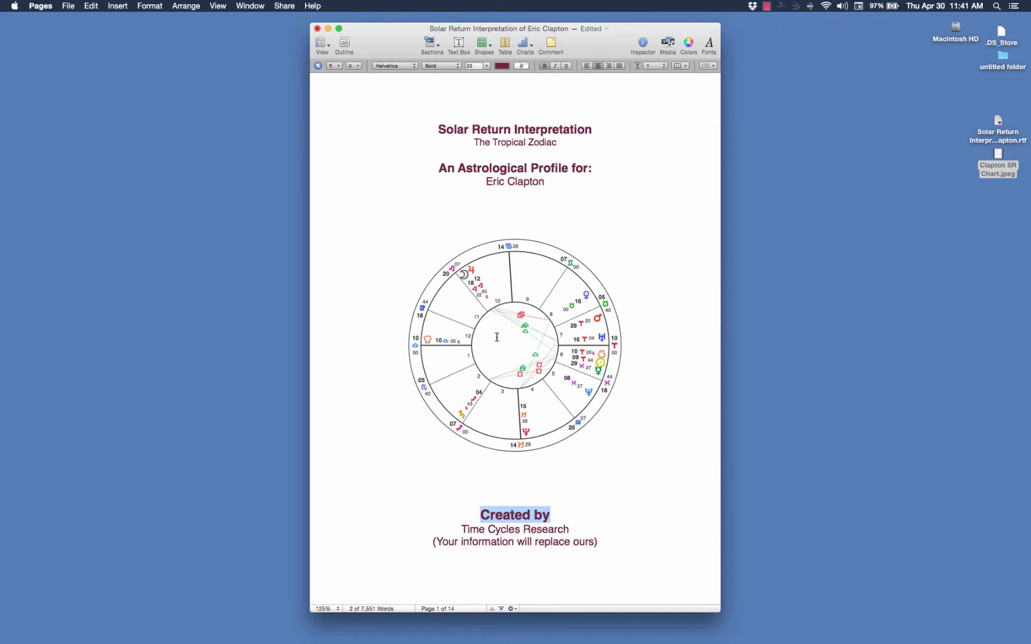
click(488, 65)
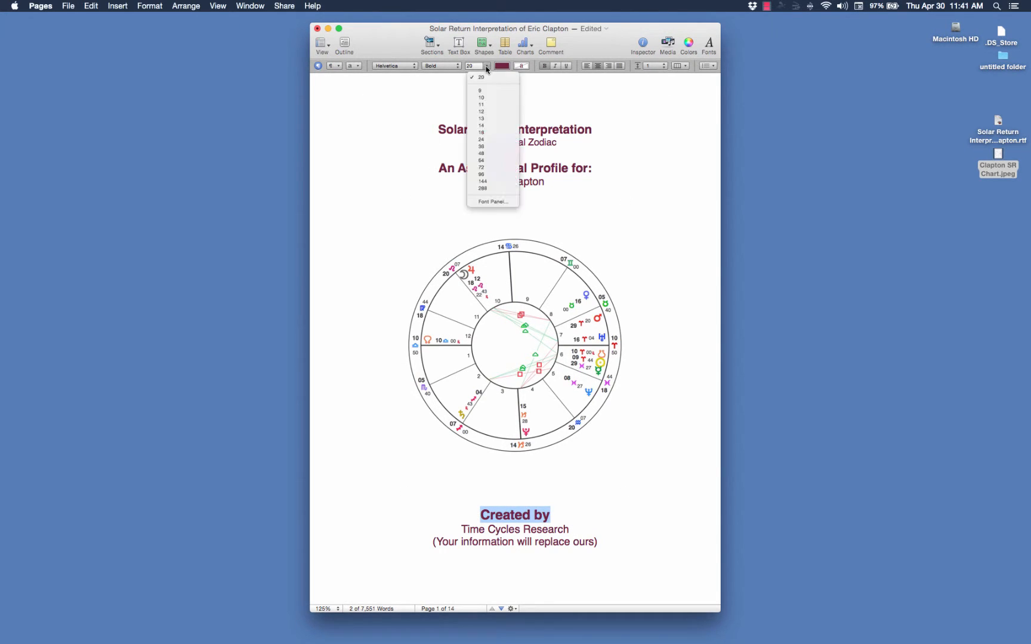
click(488, 125)
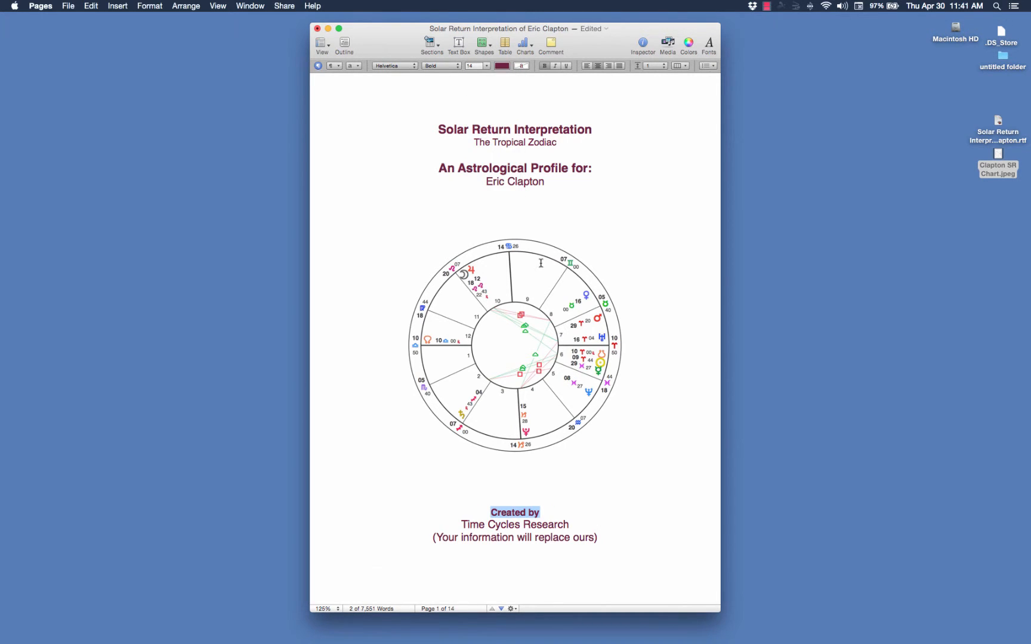
drag(603, 538, 439, 519)
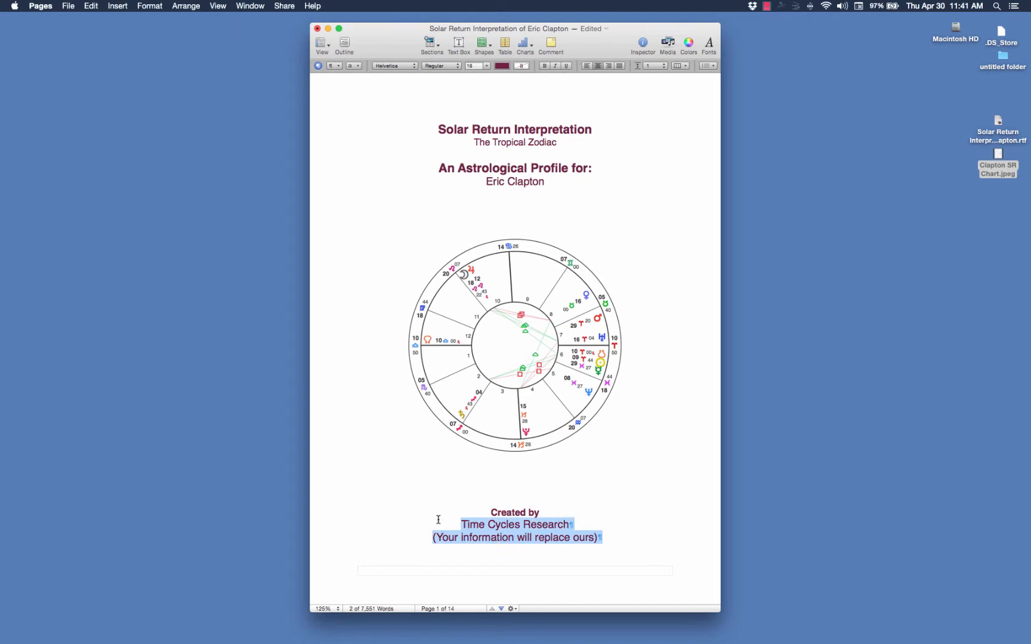
click(487, 65)
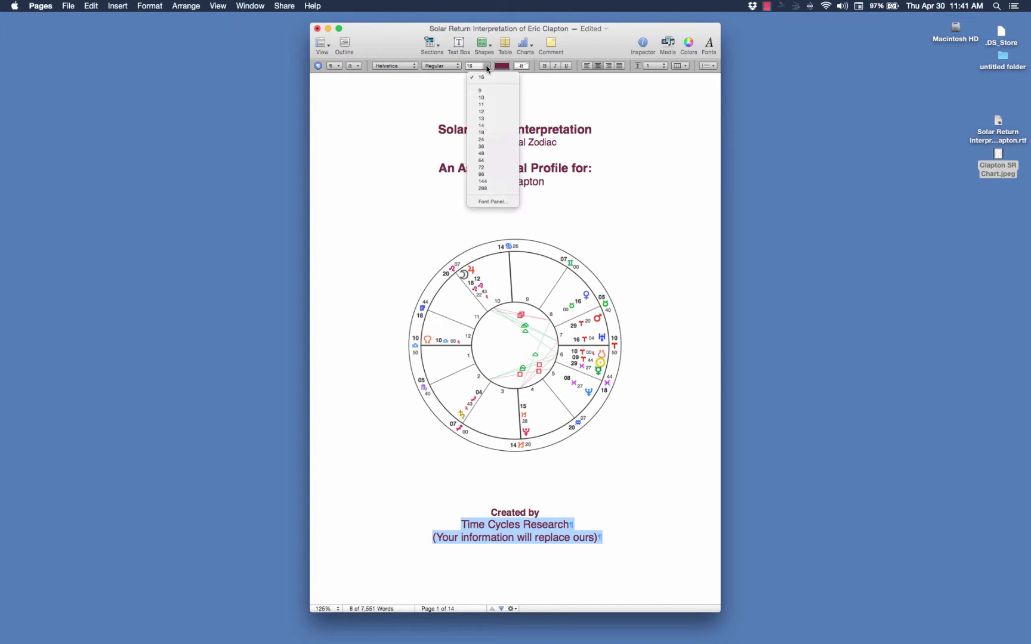
click(482, 125)
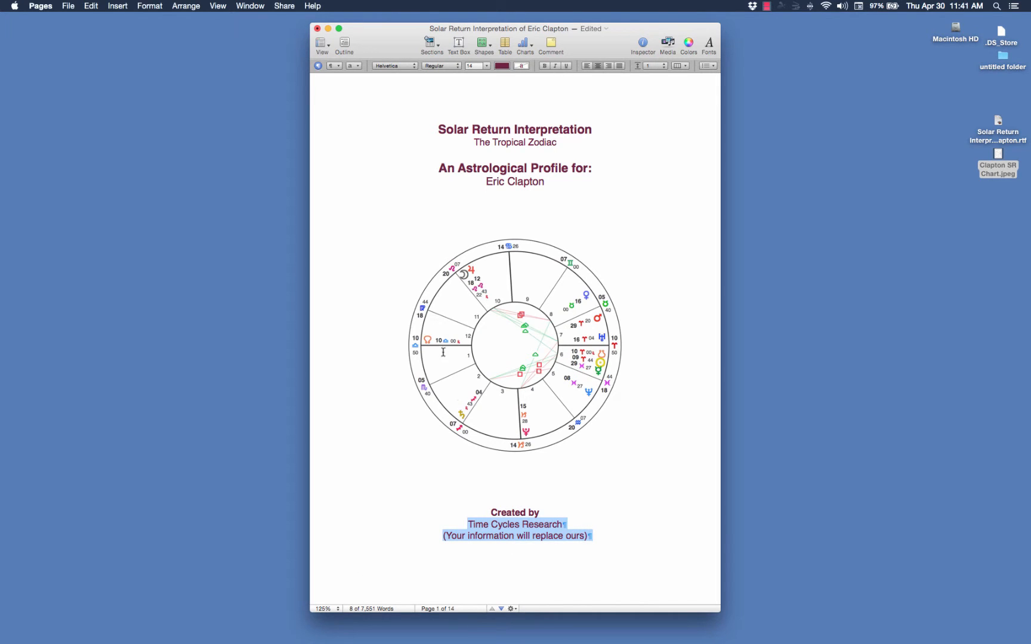
click(668, 527)
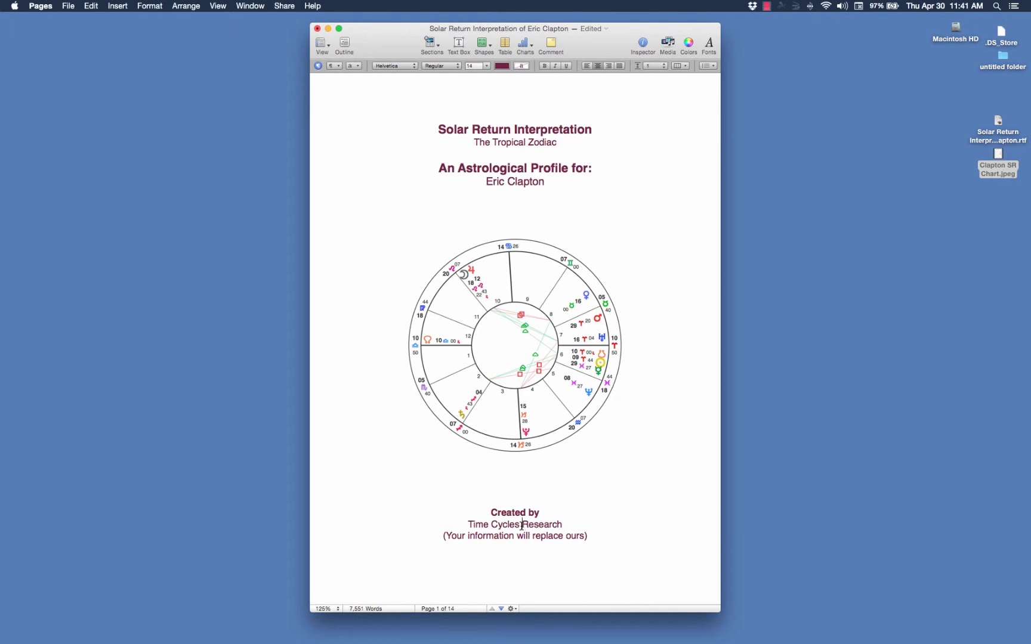
- Insert one blank line above "Created by" to shift its block further down the cover page
drag(522, 525, 527, 530)
click(580, 486)
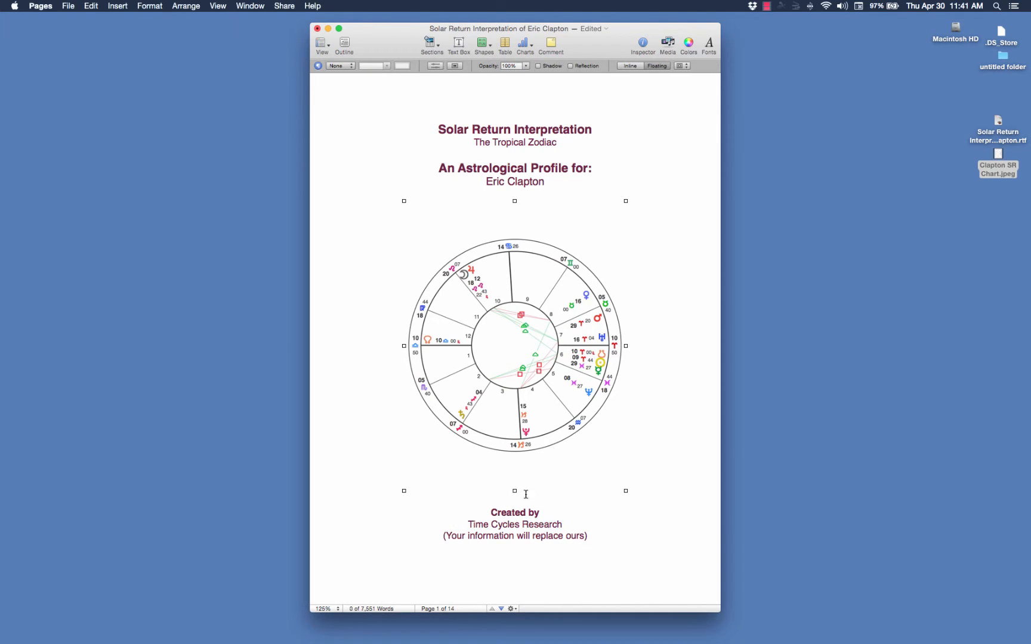
click(481, 512)
key(Return)
key(Return)
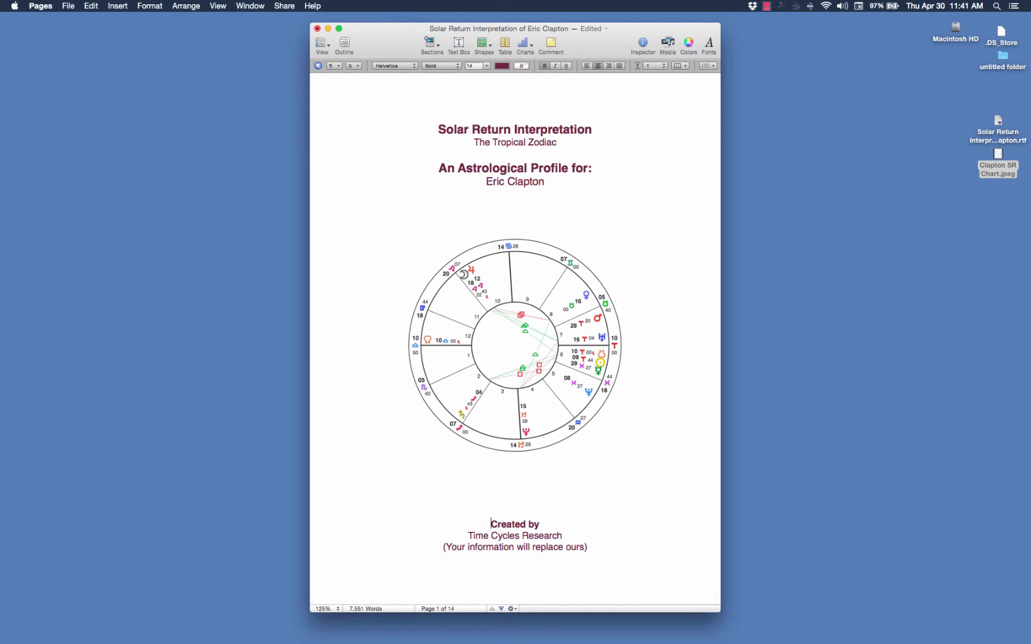
key(BackSpace)
- Enlarge the chart image slightly and recenter it horizontally between the profile name and the "Created by" block
click(509, 352)
drag(510, 350, 511, 352)
click(630, 491)
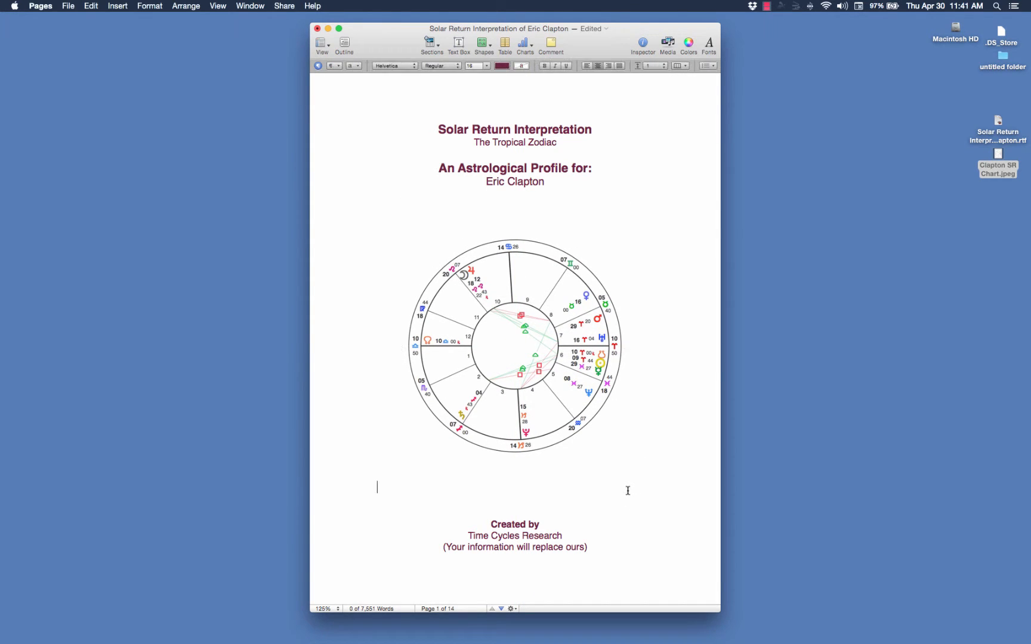
click(538, 381)
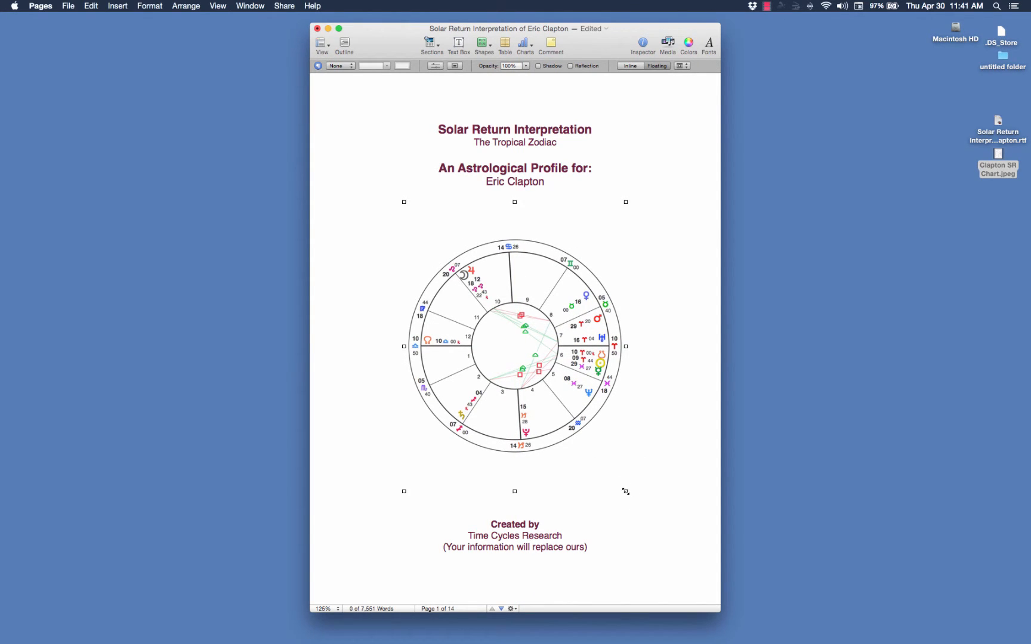
drag(624, 491, 639, 509)
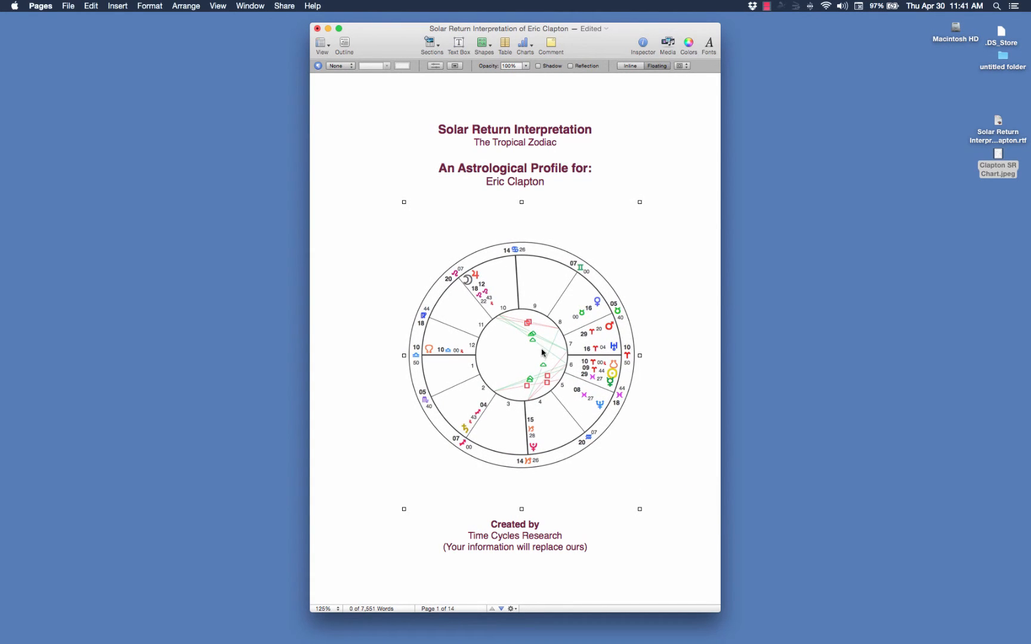
drag(540, 349, 534, 347)
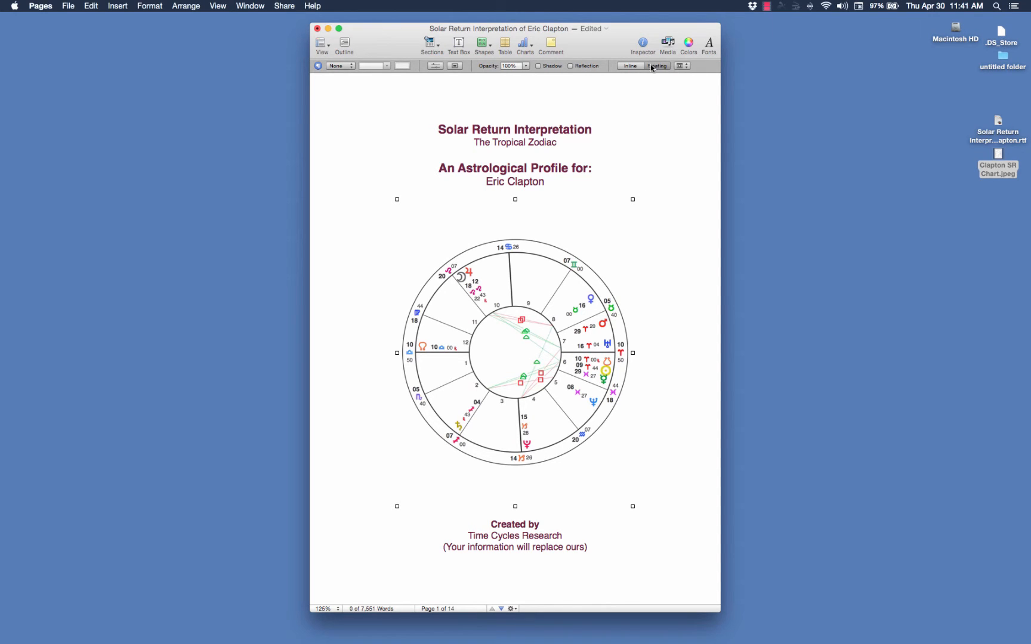
click(663, 102)
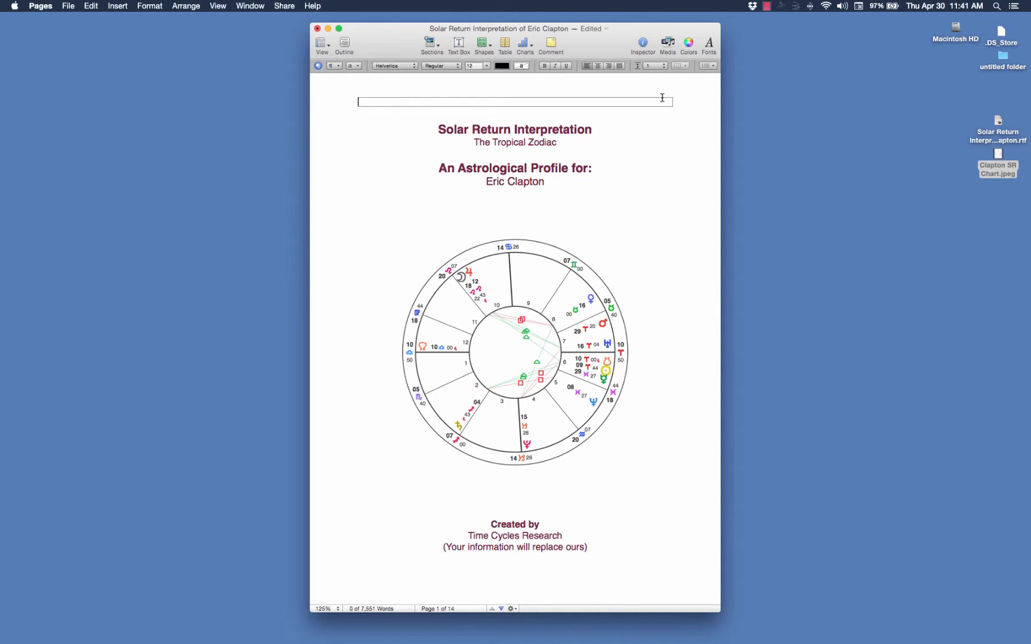
- Save the document through the print dialog as the PDF "Clapton Solar Return Report" on the Desktop
click(68, 6)
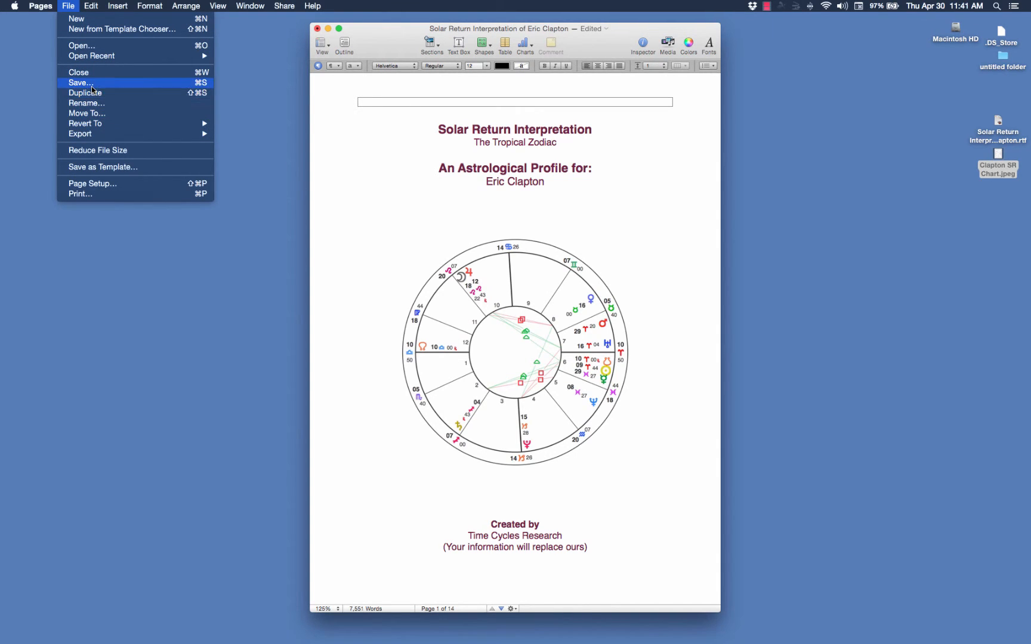
click(85, 193)
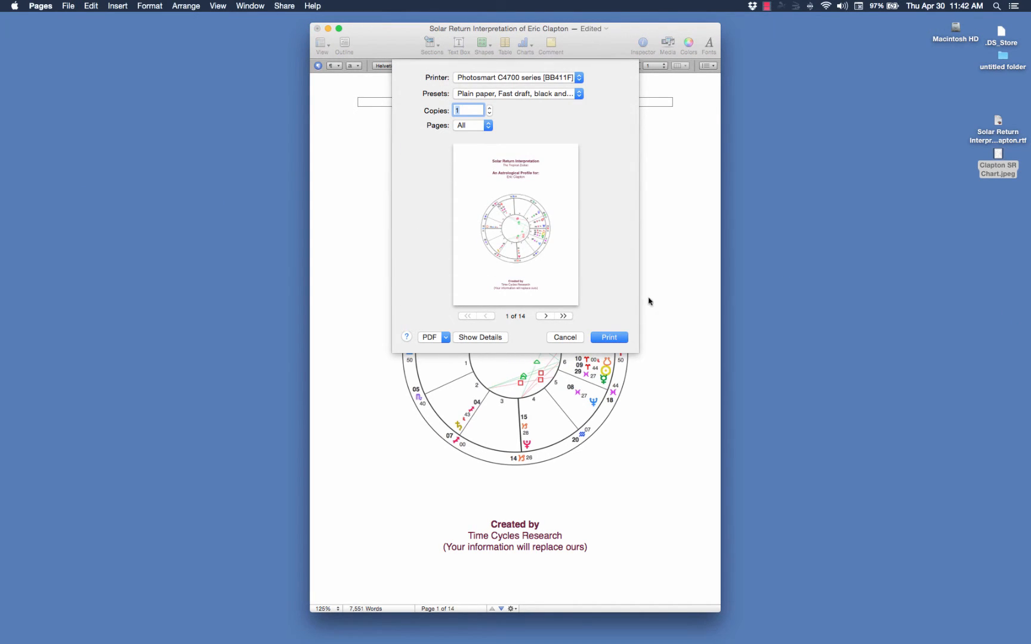
click(444, 339)
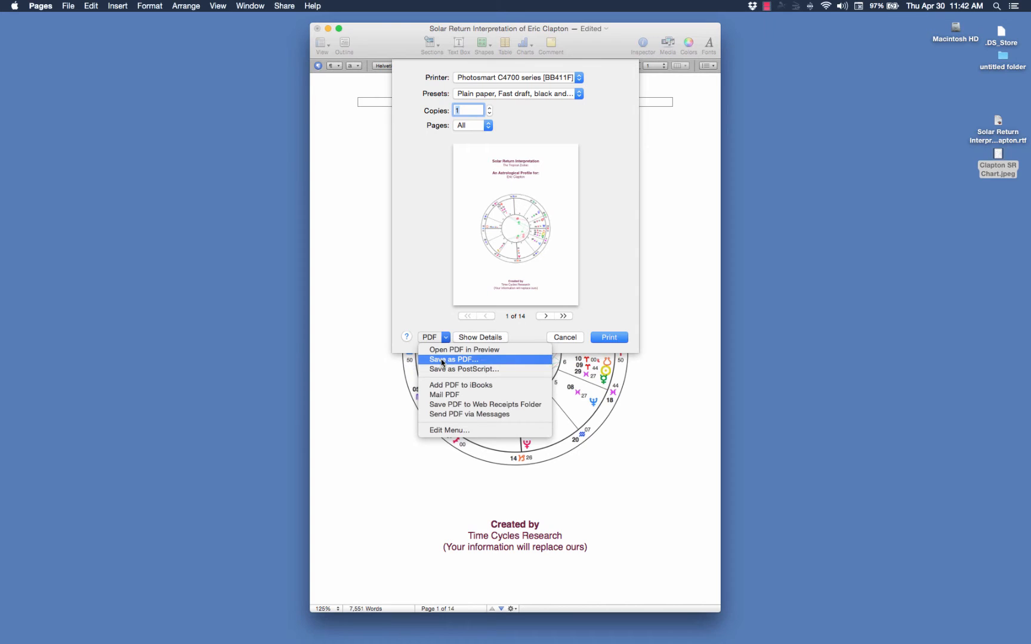
click(442, 360)
text(Clapton S)
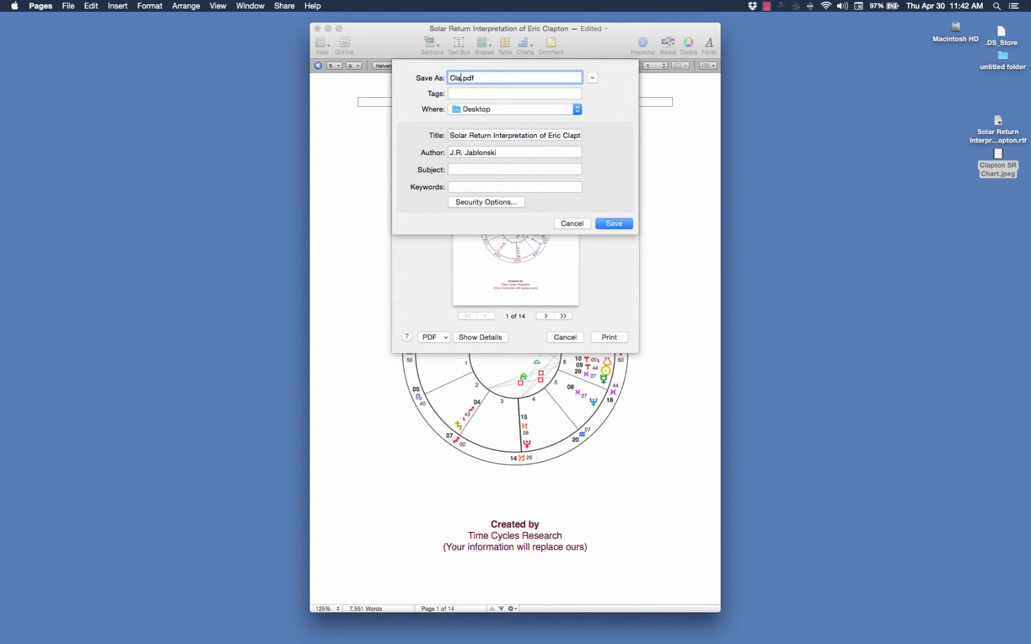
text(olar Return Report)
click(614, 223)
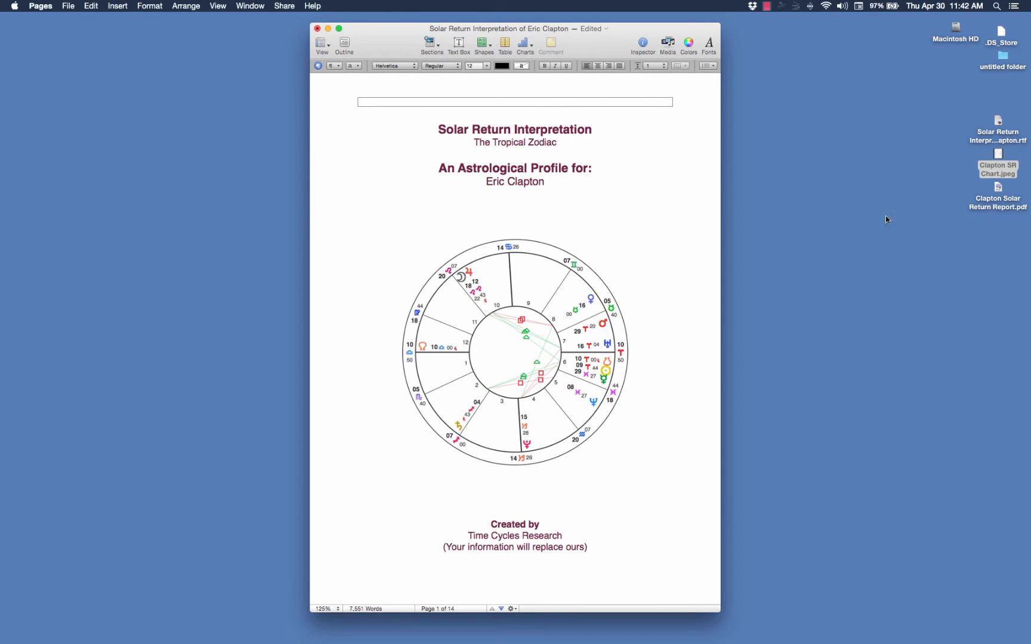
- Quit Pages and open "Clapton Solar Return Report.pdf" from the Desktop in Preview, zoomed out to show the cover page
click(37, 6)
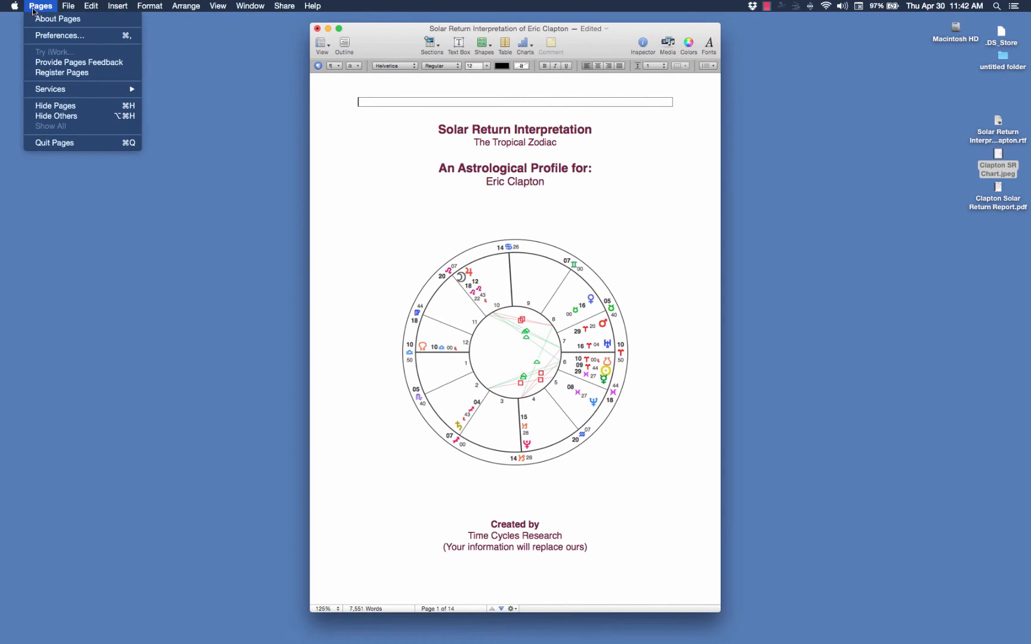
click(52, 142)
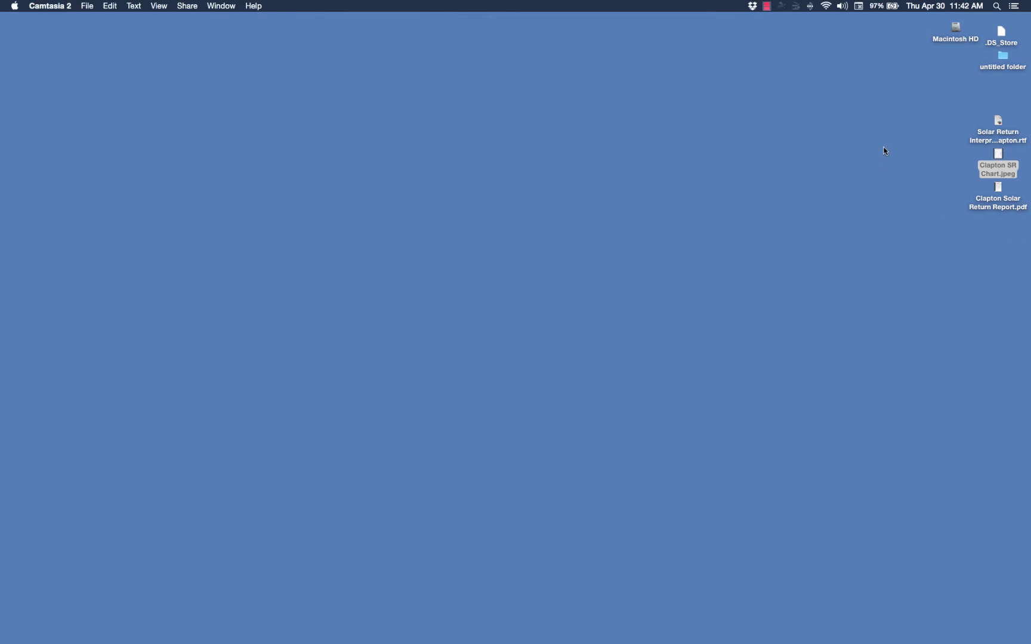
click(1001, 190)
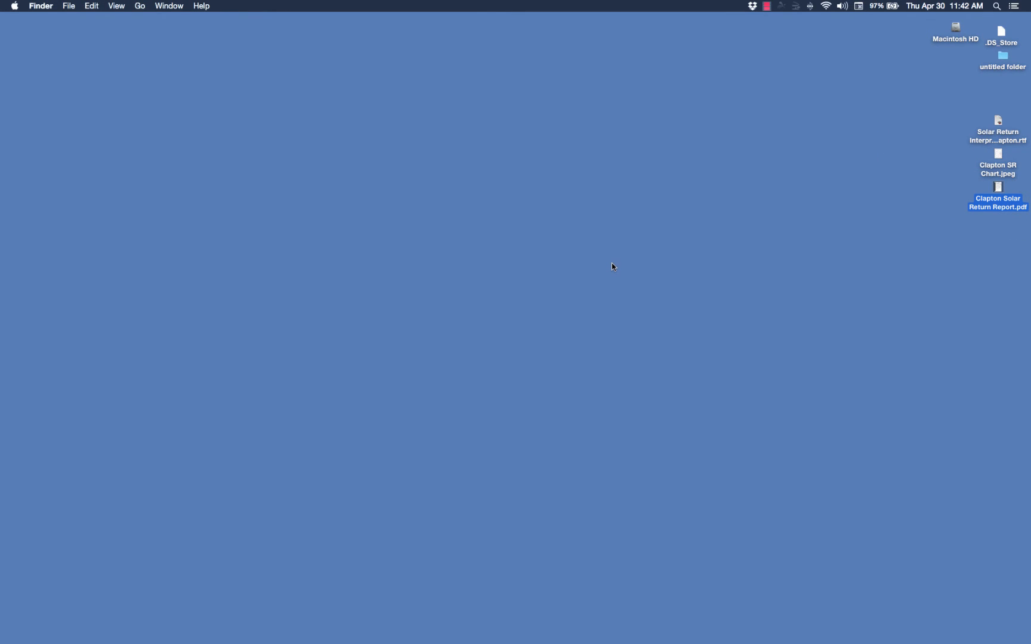
key(super+o)
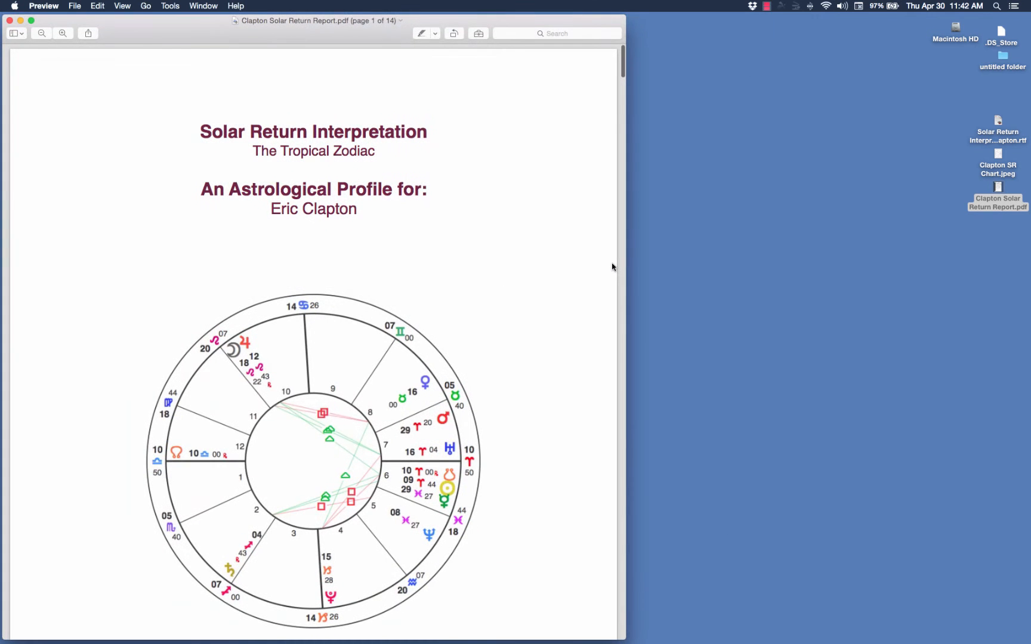
drag(376, 29, 447, 28)
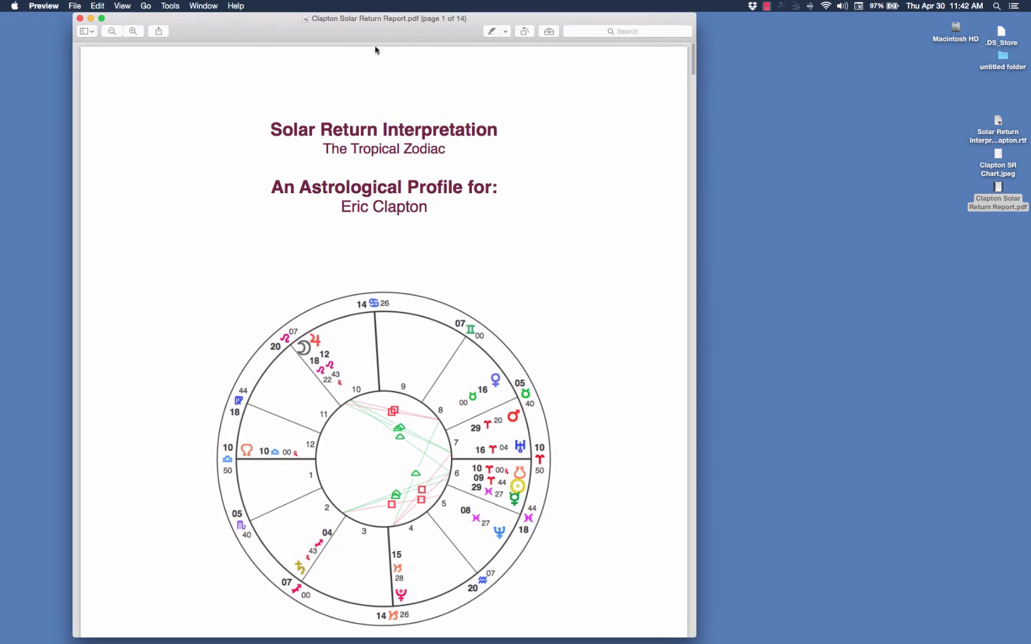
click(113, 31)
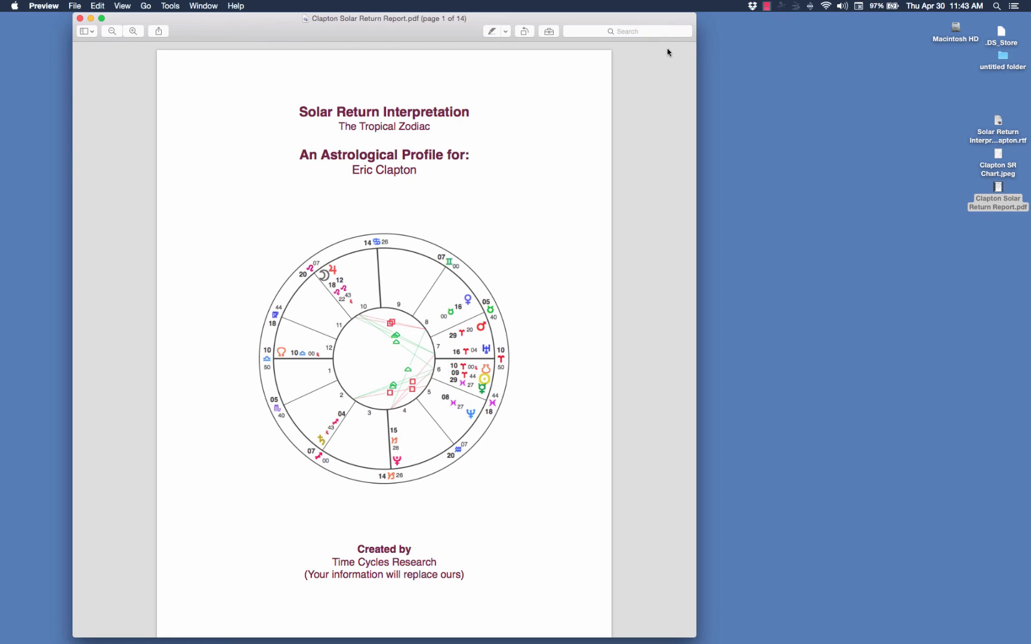
click(769, 8)
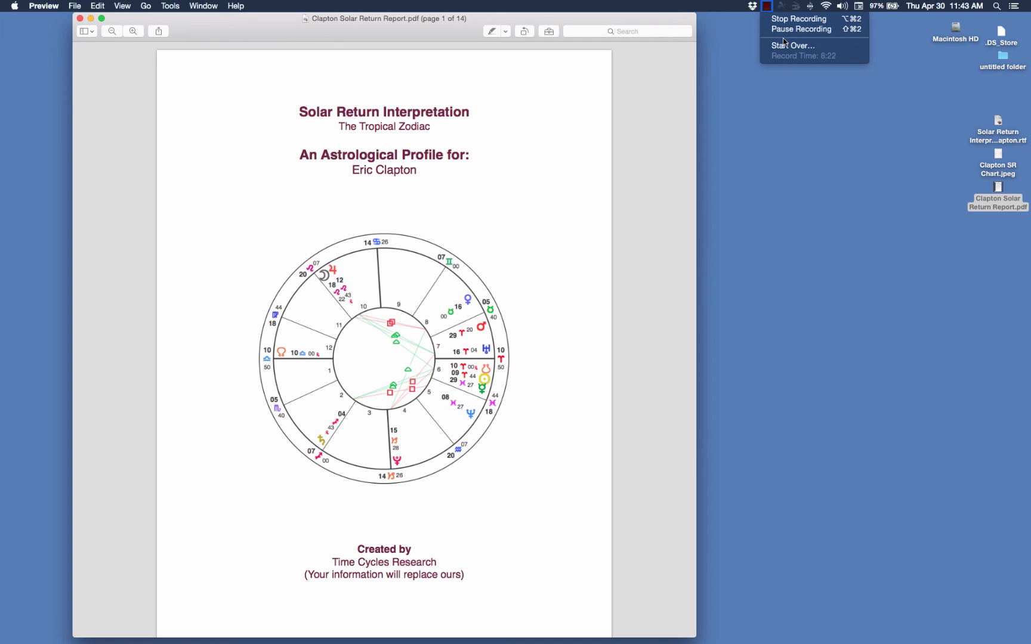